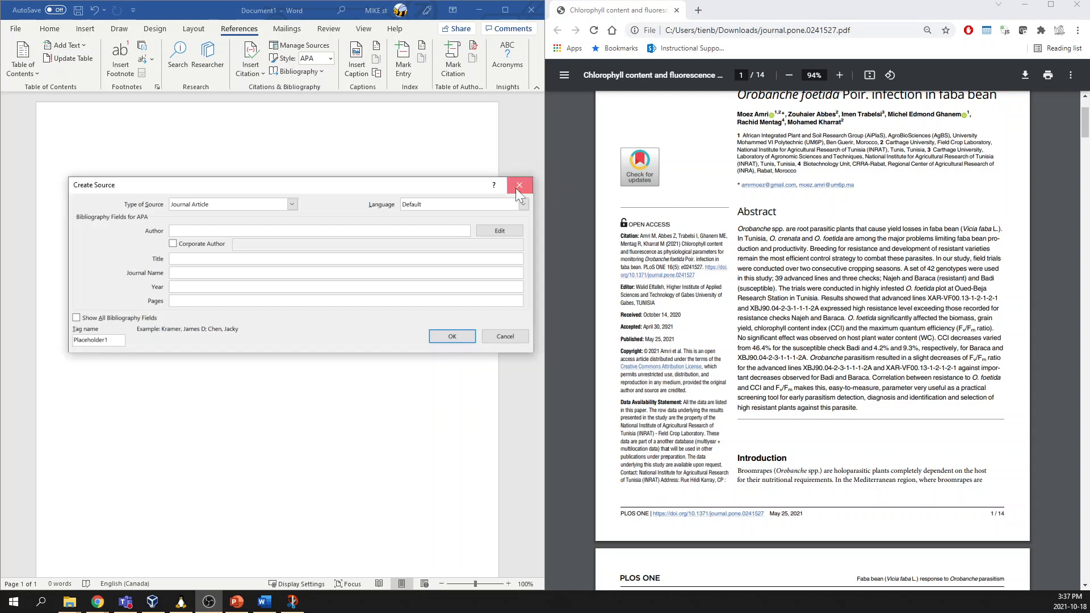
pyautogui.click(515, 188)
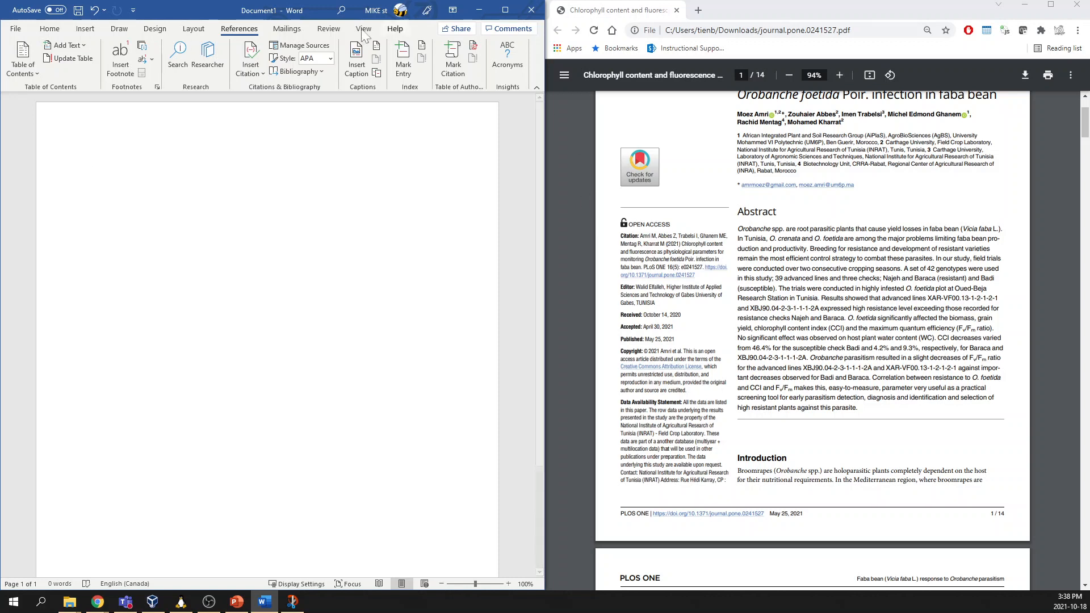
pyautogui.click(330, 62)
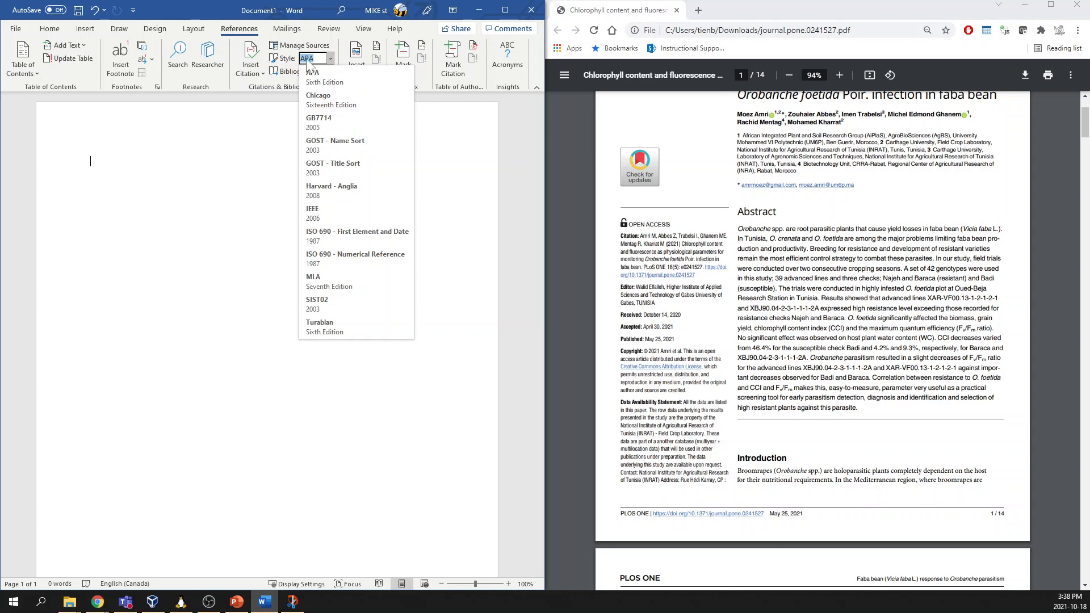
pyautogui.click(498, 128)
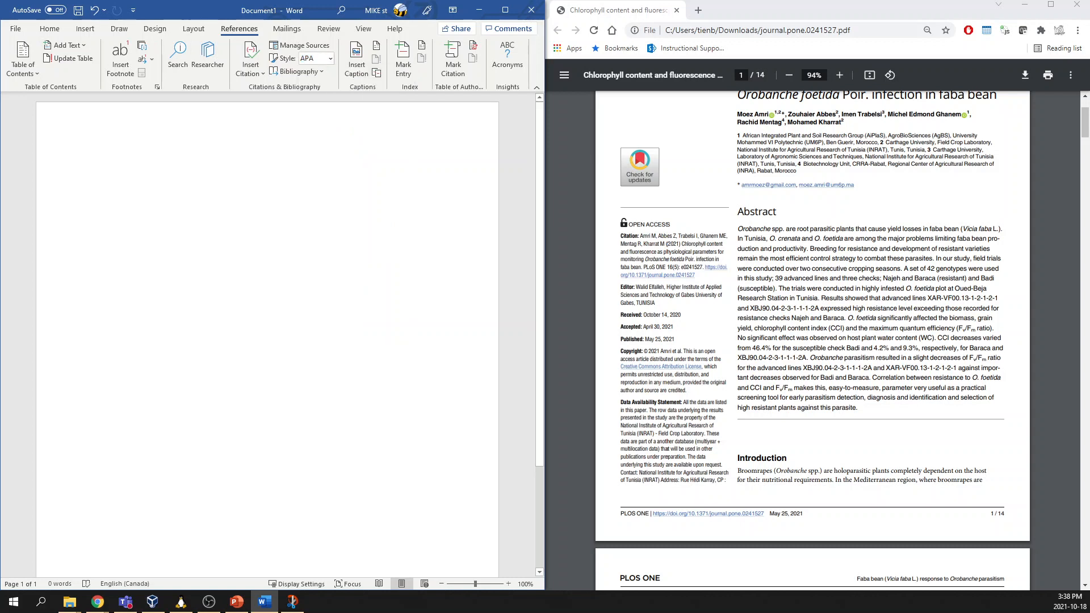
pyautogui.click(59, 33)
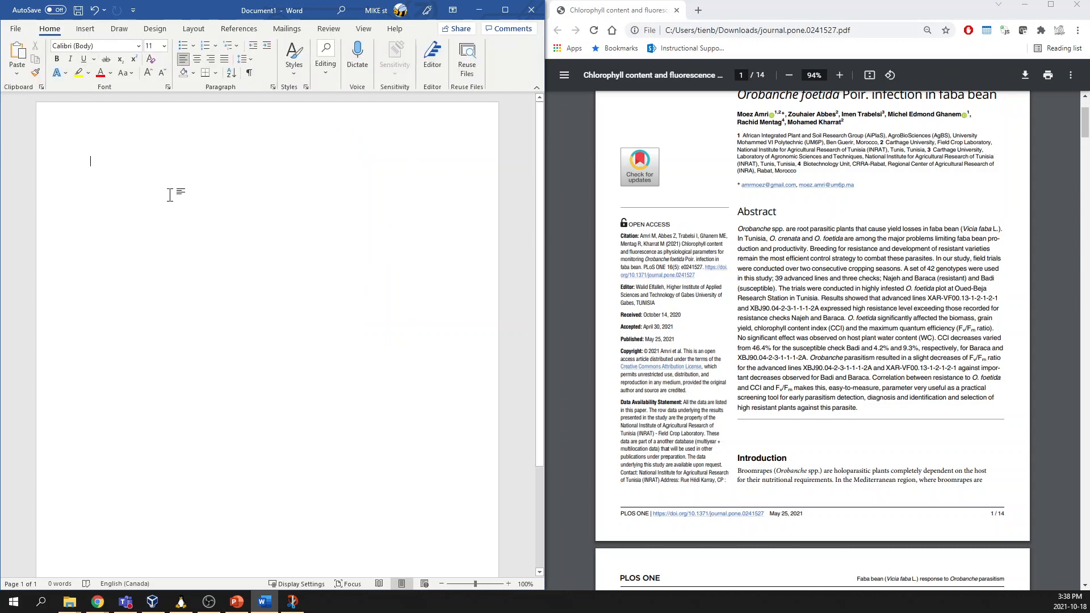
pyautogui.click(237, 33)
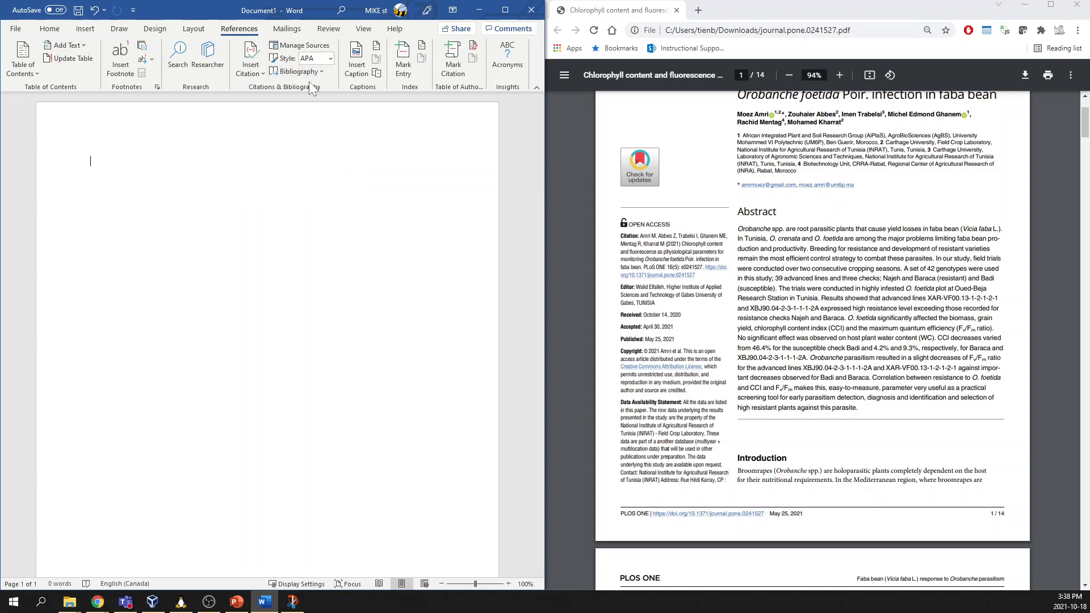
# Start a new citation source and set its type to Journal Article.
pyautogui.click(258, 72)
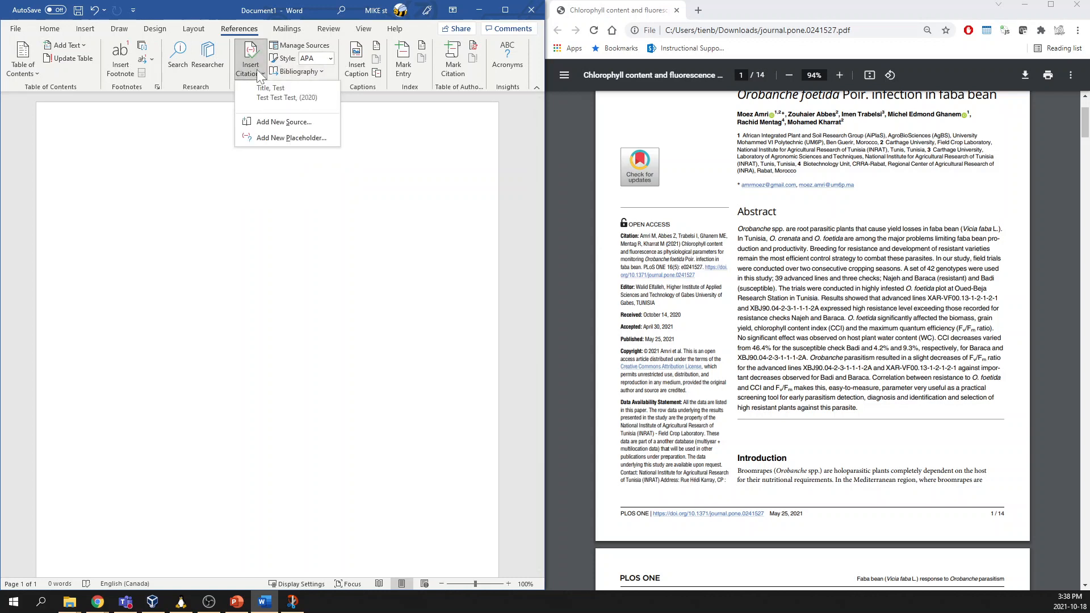
pyautogui.click(312, 125)
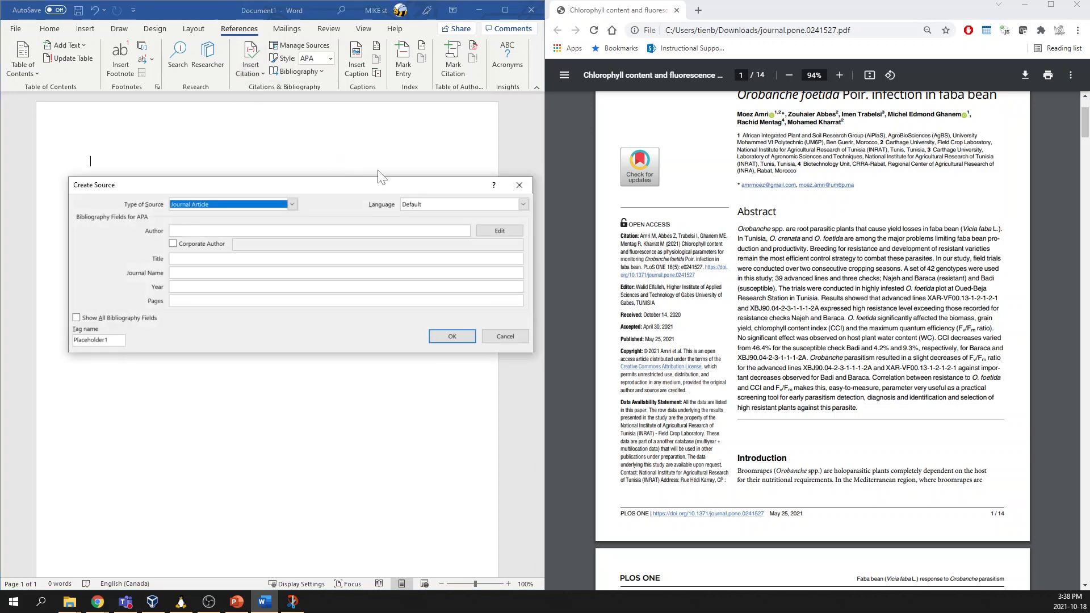
pyautogui.scroll(2, 683, 234)
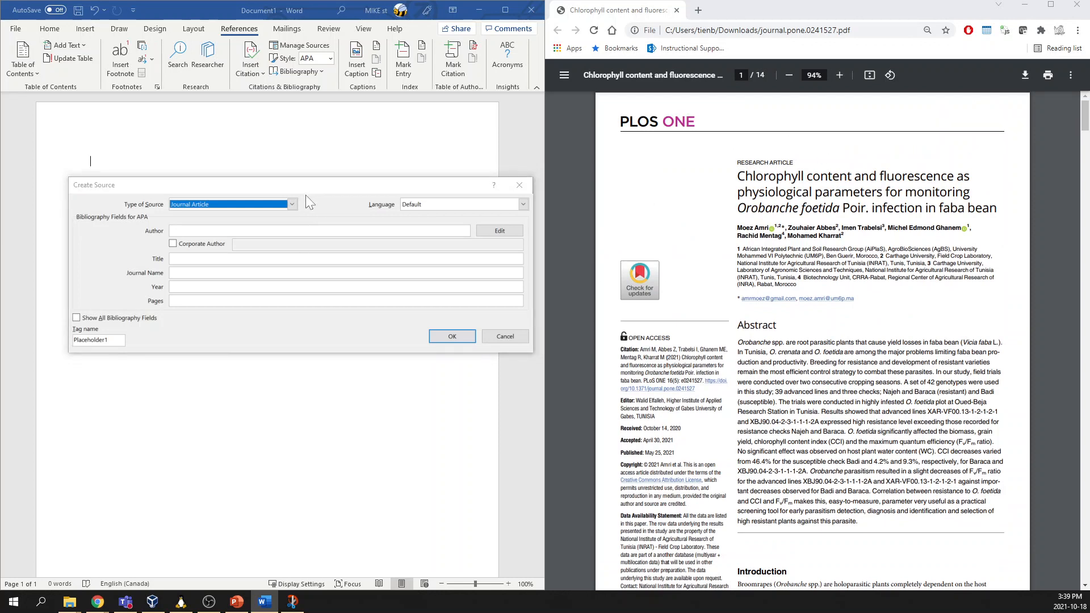
pyautogui.click(293, 204)
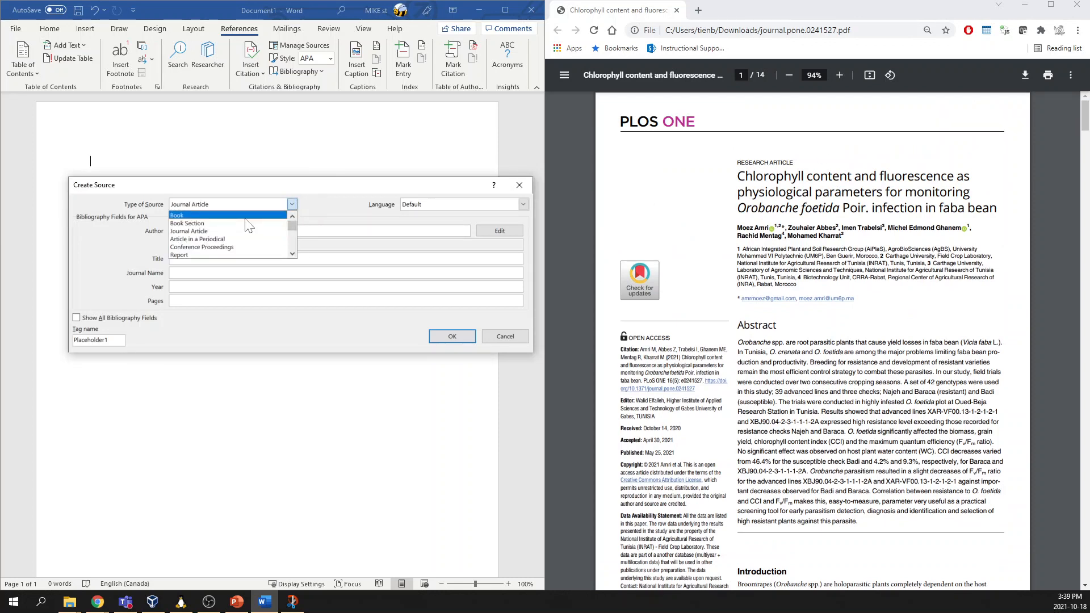
pyautogui.click(249, 215)
pyautogui.click(290, 204)
pyautogui.click(244, 231)
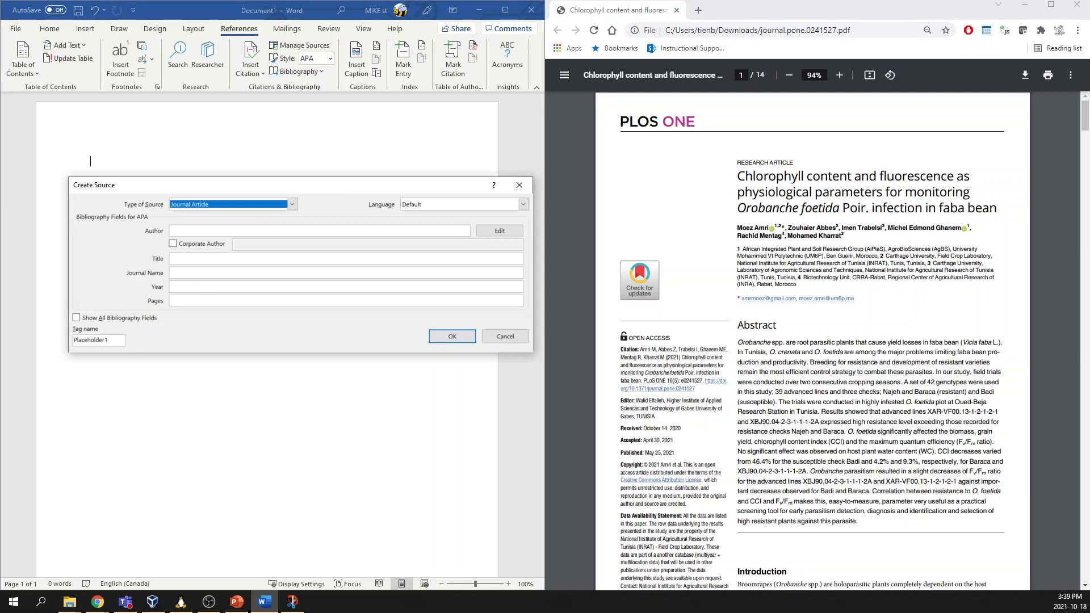
# Open the author name editor and add the article's first listed author with last and first name.
pyautogui.click(353, 231)
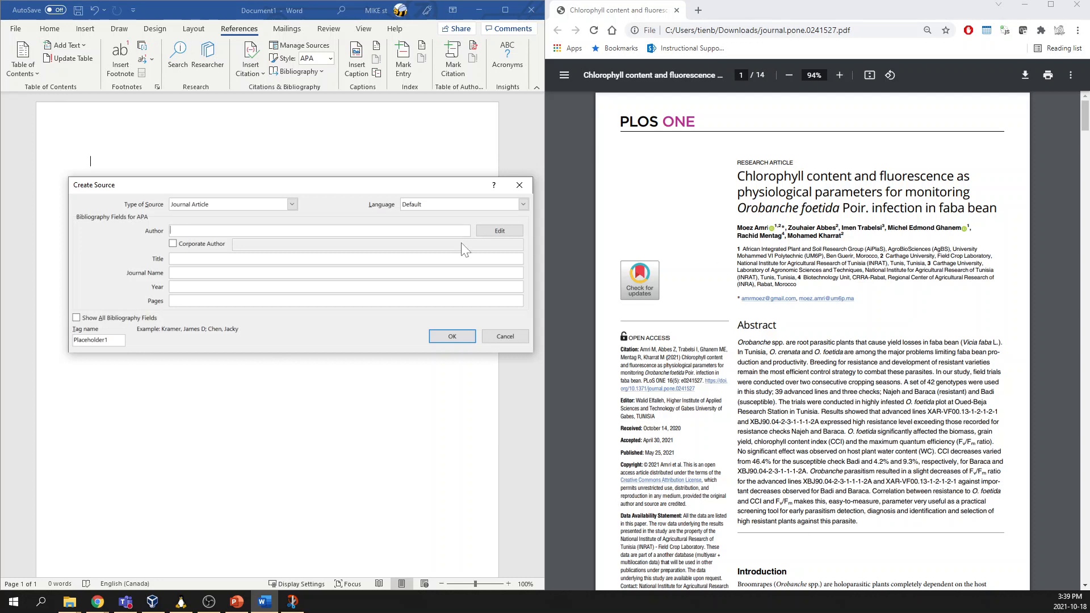
pyautogui.click(491, 230)
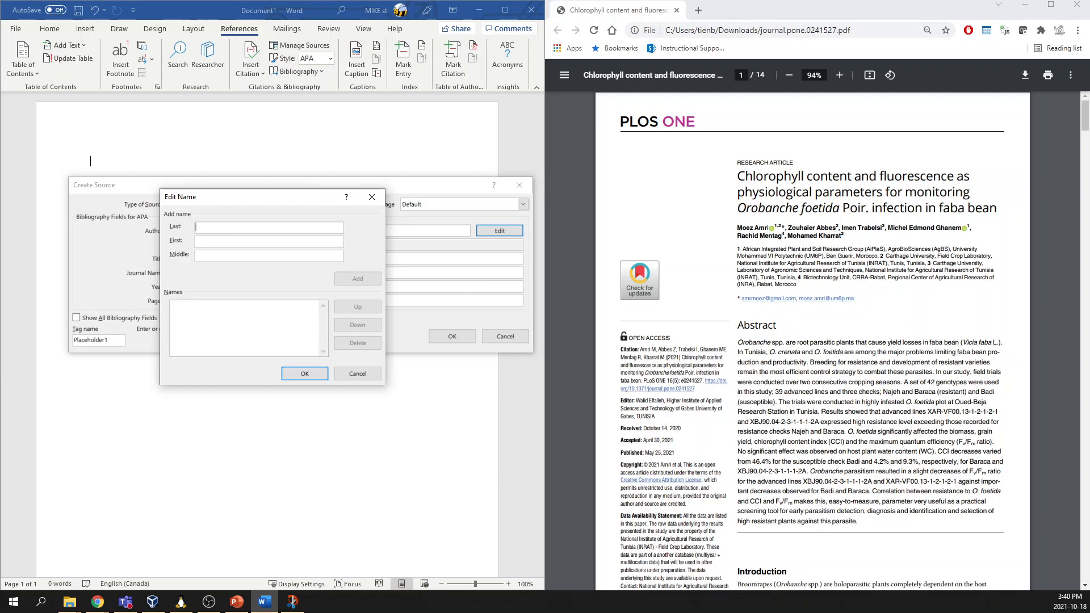
pyautogui.write('Amri')
pyautogui.write('Moez')
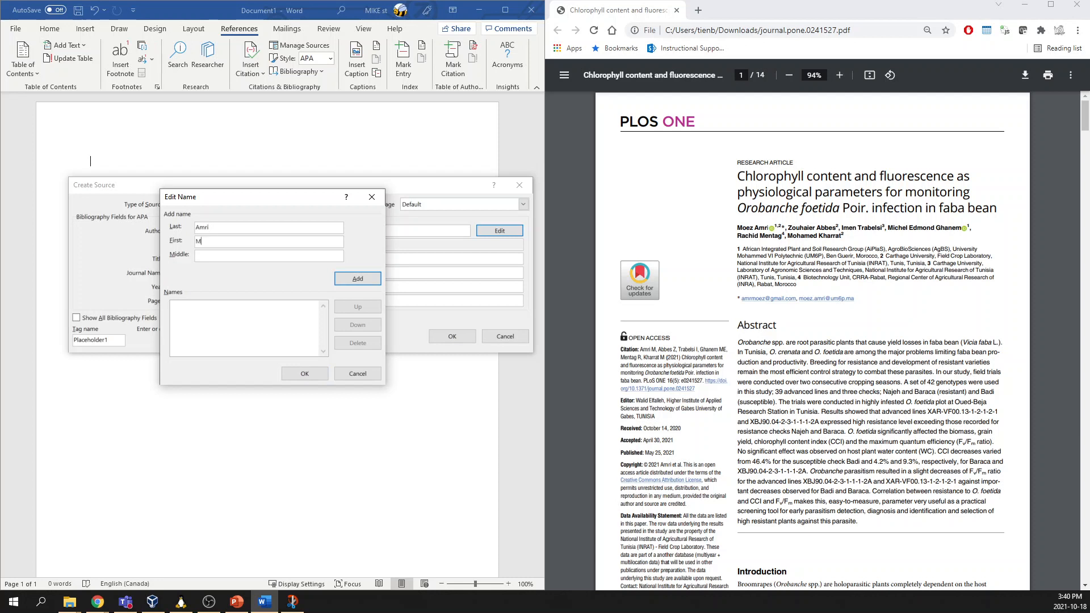
pyautogui.click(348, 283)
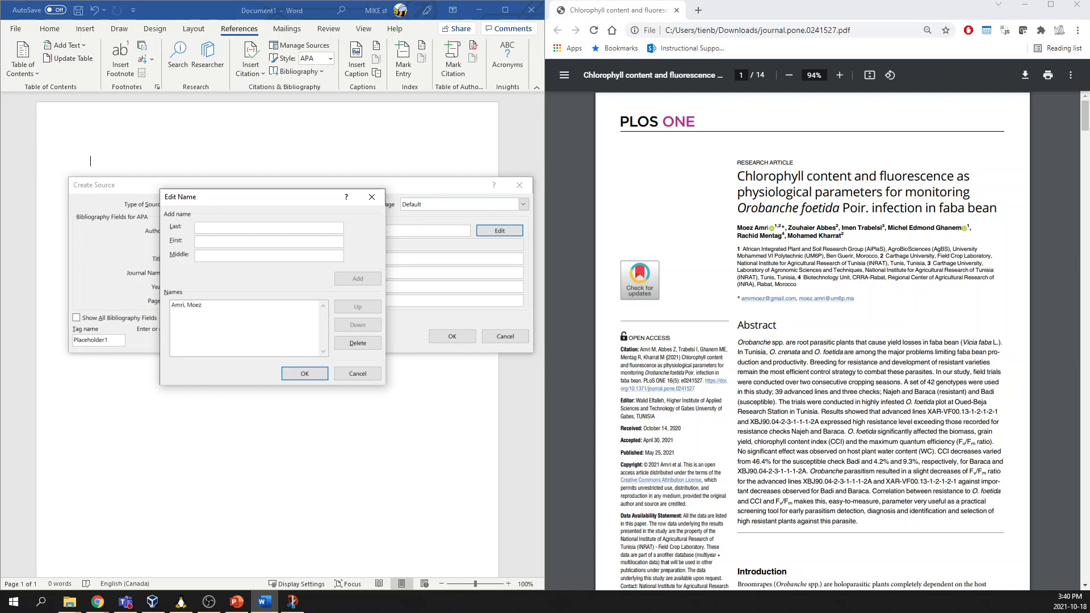
# Add the article's second and third listed authors to the names list with their last and first names.
pyautogui.write('Abbes')
pyautogui.press('Tab')
pyautogui.write('Zou')
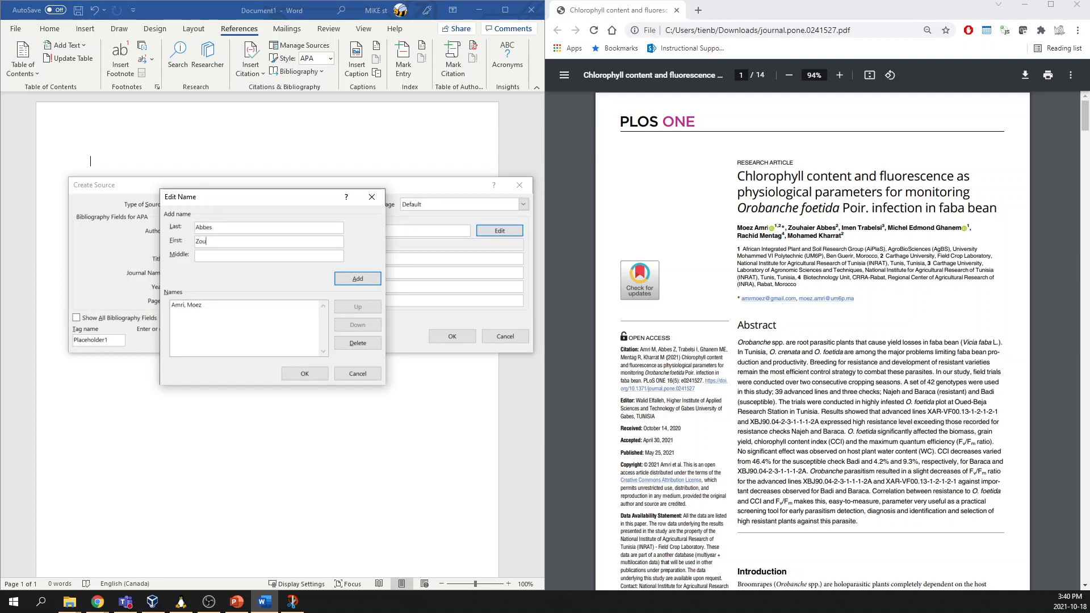
pyautogui.write('haier')
pyautogui.click(358, 278)
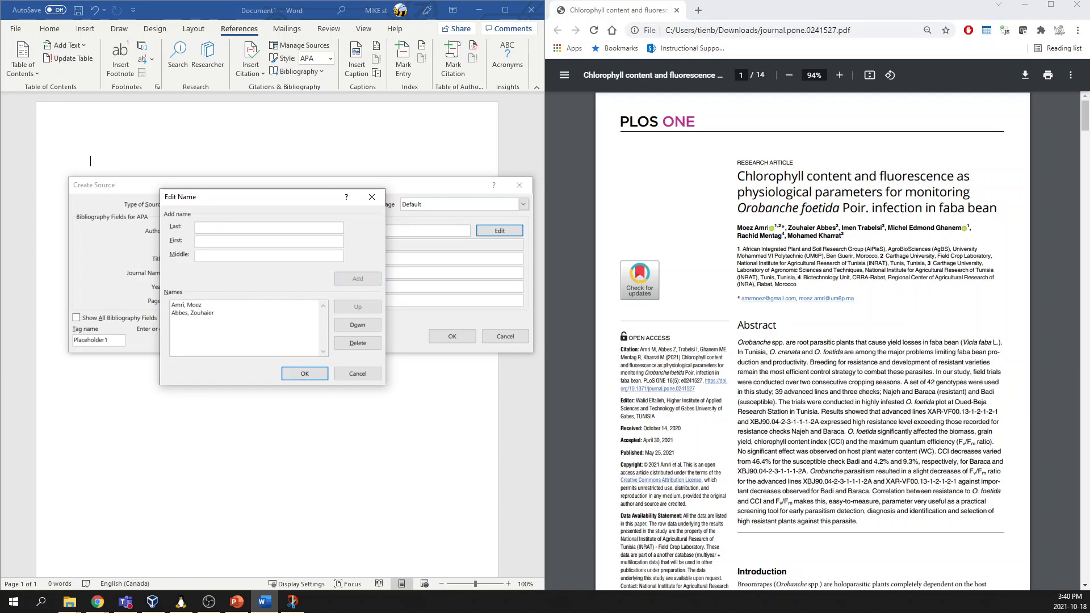
pyautogui.write('TrabelsaImen')
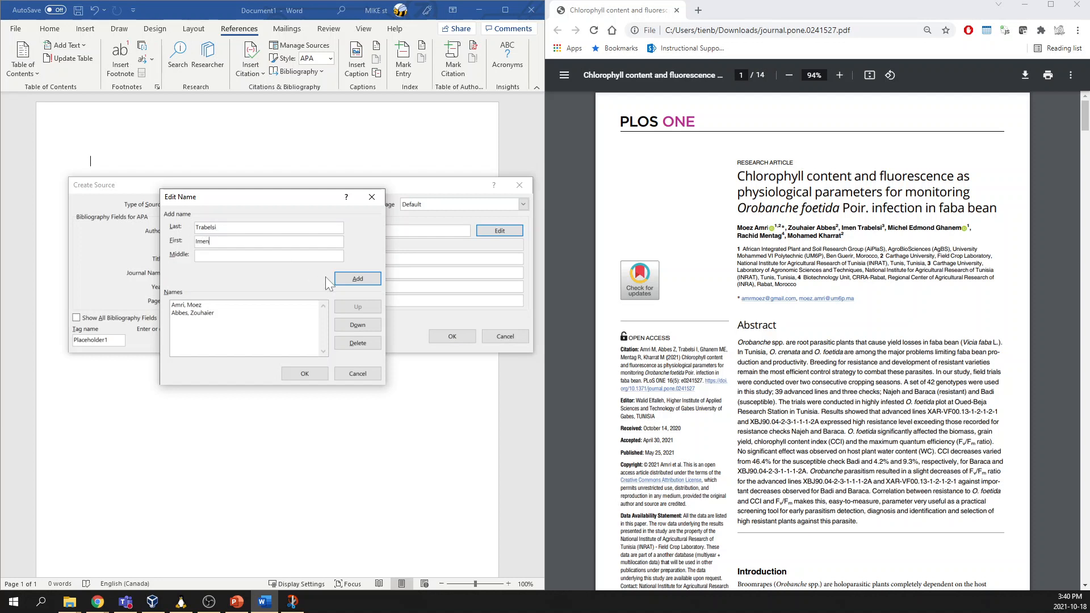
pyautogui.press('Return')
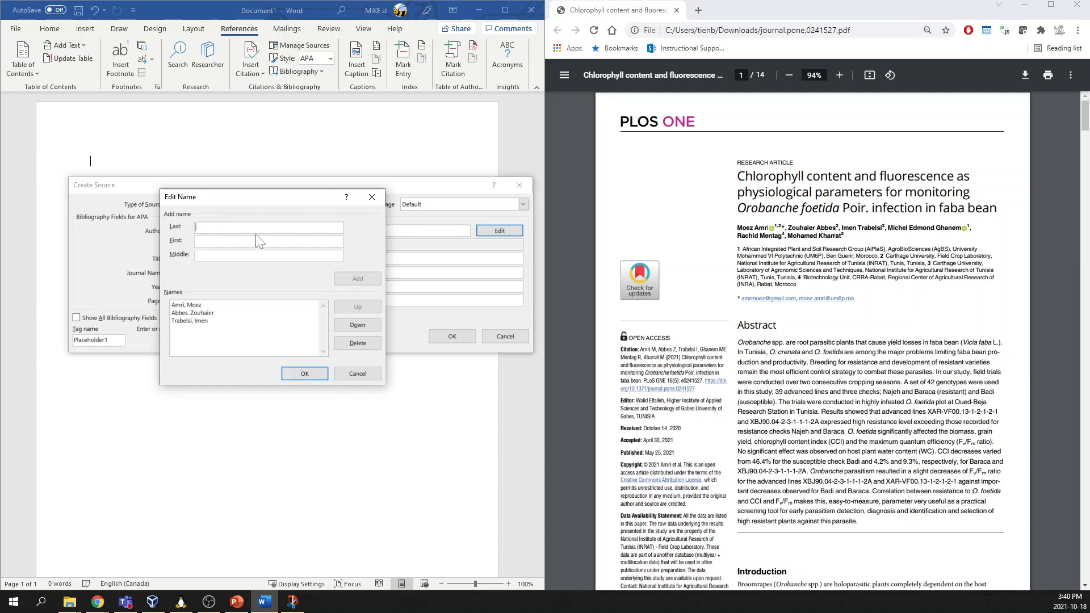
# Add the article's fourth listed author to the names list with last, first and middle names.
pyautogui.write('Michel')
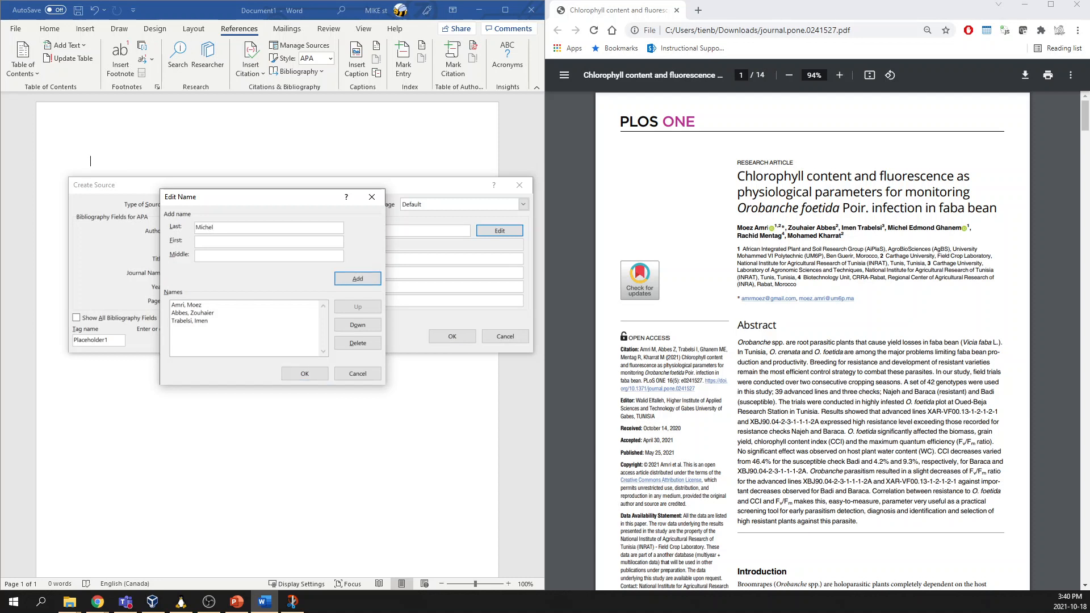
pyautogui.hotkey('ctrl', 'a')
pyautogui.write('Ghanem')
pyautogui.click(207, 241)
pyautogui.write('Michel')
pyautogui.write('Edmond')
pyautogui.click(347, 278)
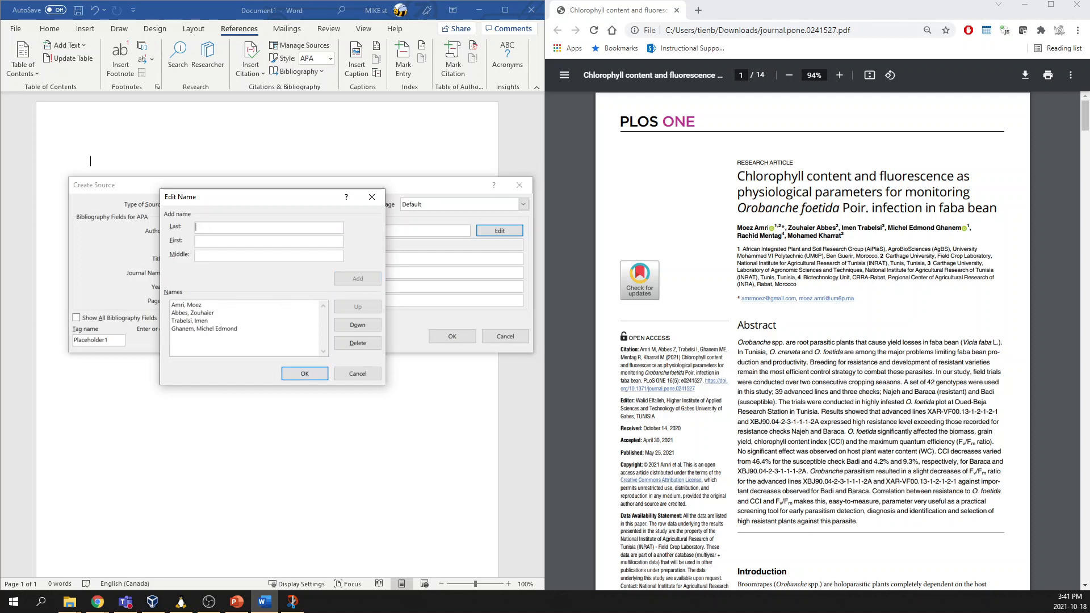
# Add the article's fifth and sixth listed authors and apply the completed author list to the source.
pyautogui.write('Mentag')
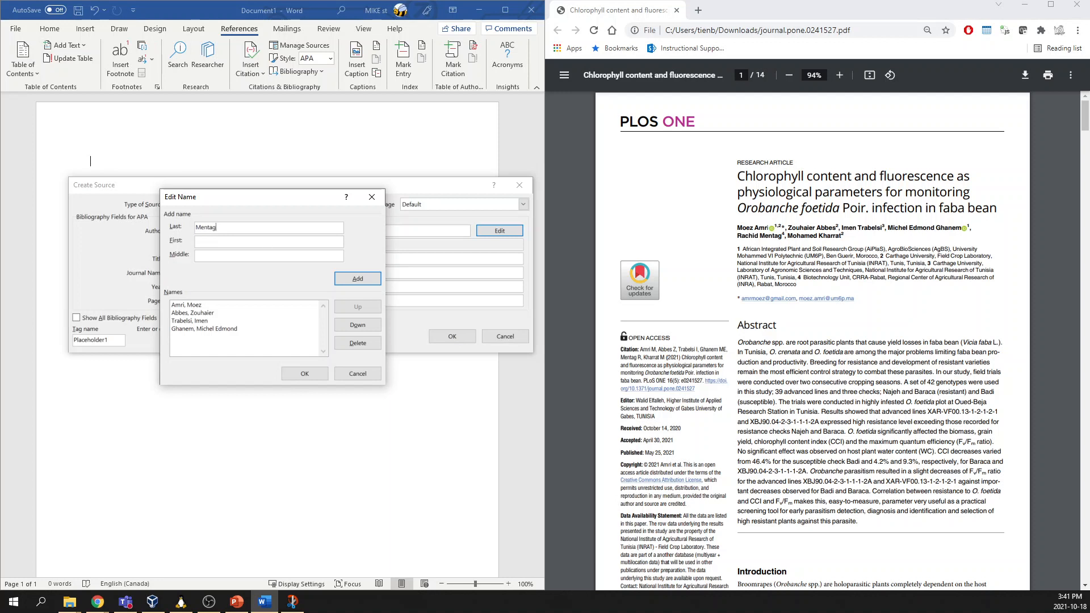
pyautogui.write('Rachid')
pyautogui.click(352, 278)
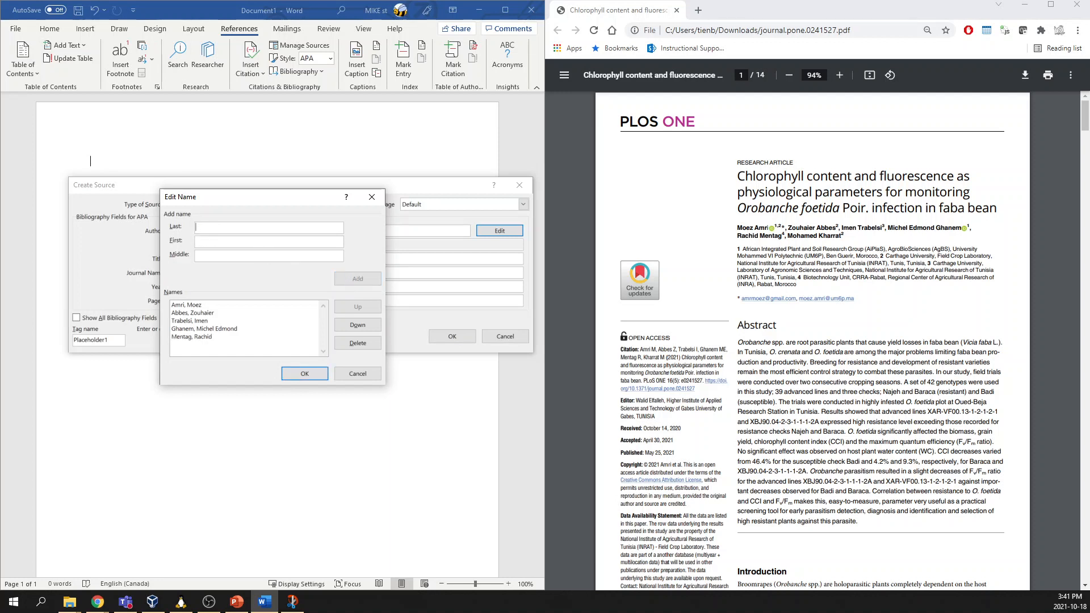
pyautogui.write('Kh')
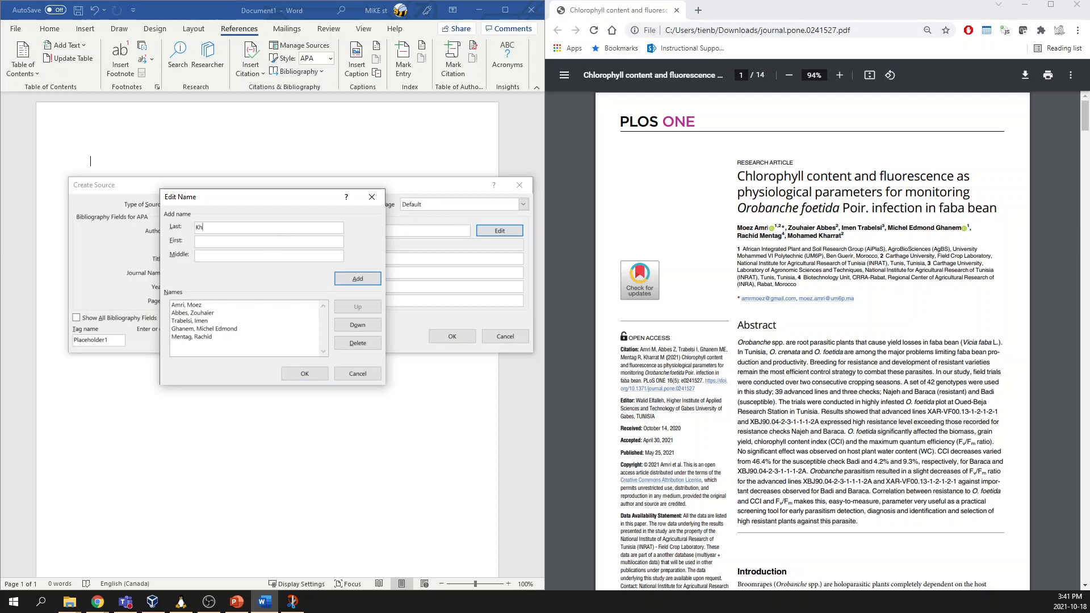
pyautogui.write('arrat')
pyautogui.press('Tab')
pyautogui.write('Mohamed')
pyautogui.click(364, 274)
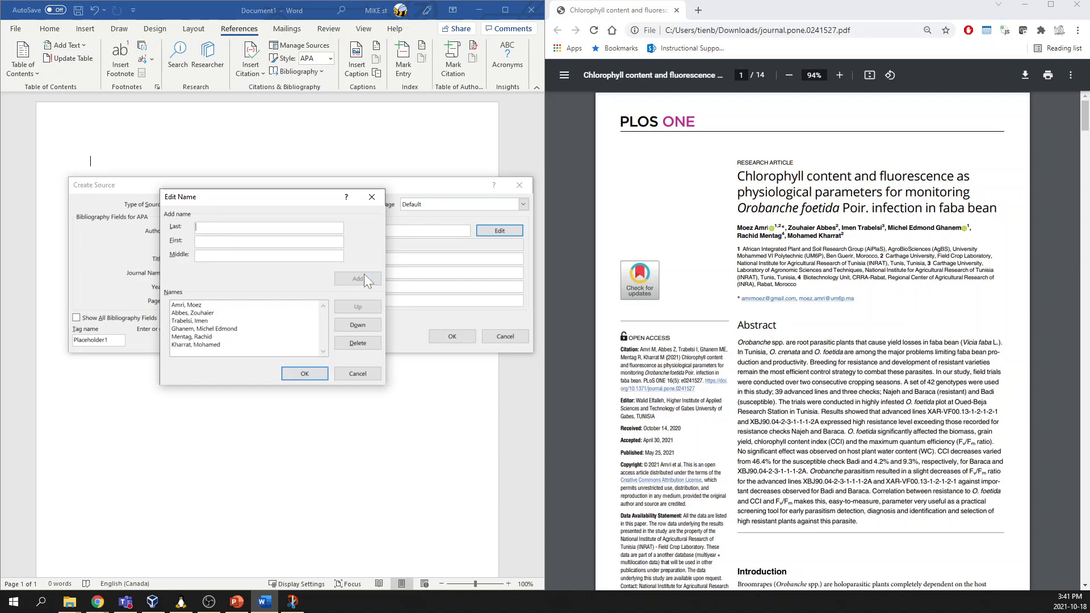
pyautogui.click(315, 375)
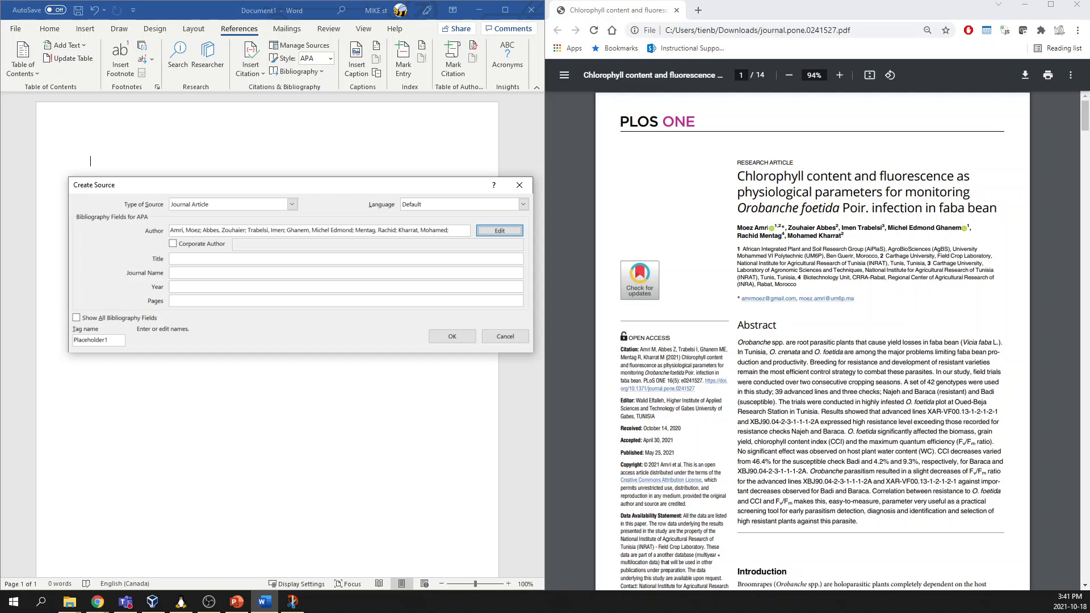
# Set the source title to "Chlorophyll content and fluorescence as physiological parameters for monitoring Orobanche Foetida Poir. infection in faba bean".
pyautogui.moveTo(737, 176); pyautogui.dragTo(996, 208)
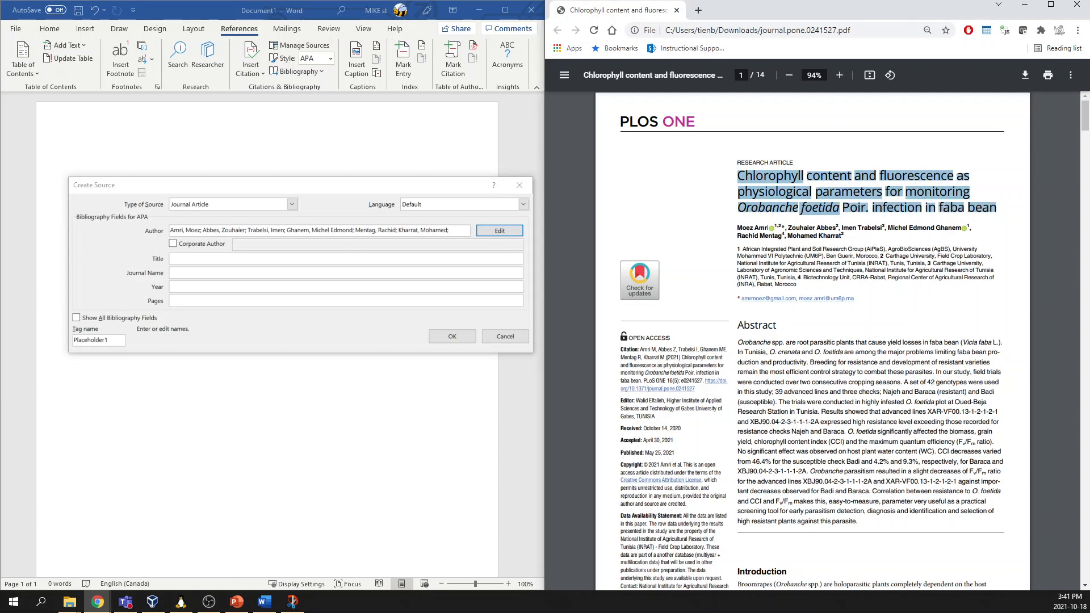
pyautogui.click(346, 259)
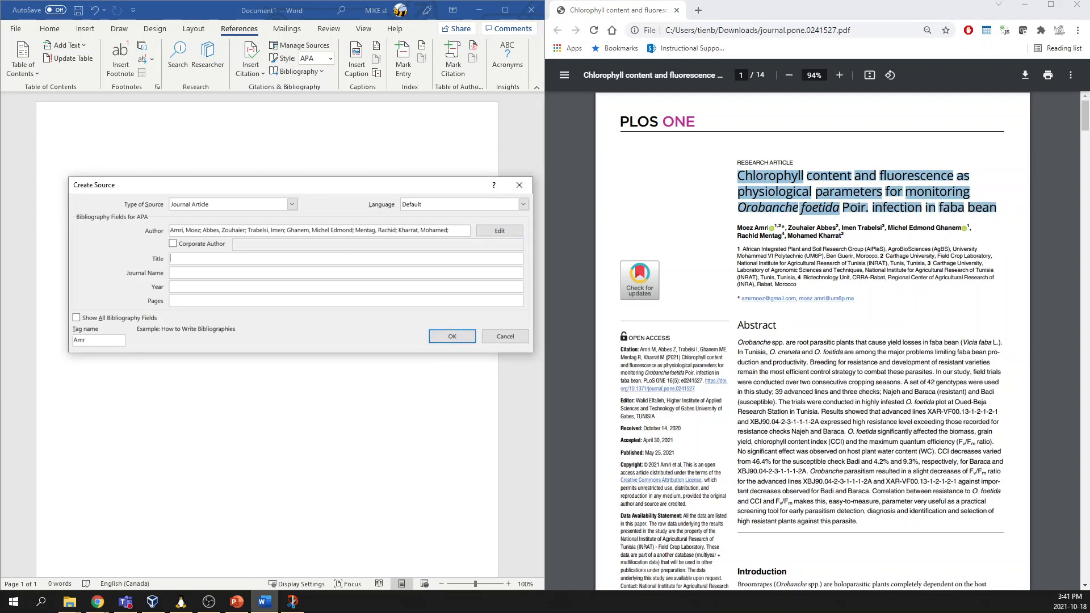
pyautogui.write('Chlorophyll content and fluorescence as')
pyautogui.write('physiological parameters f')
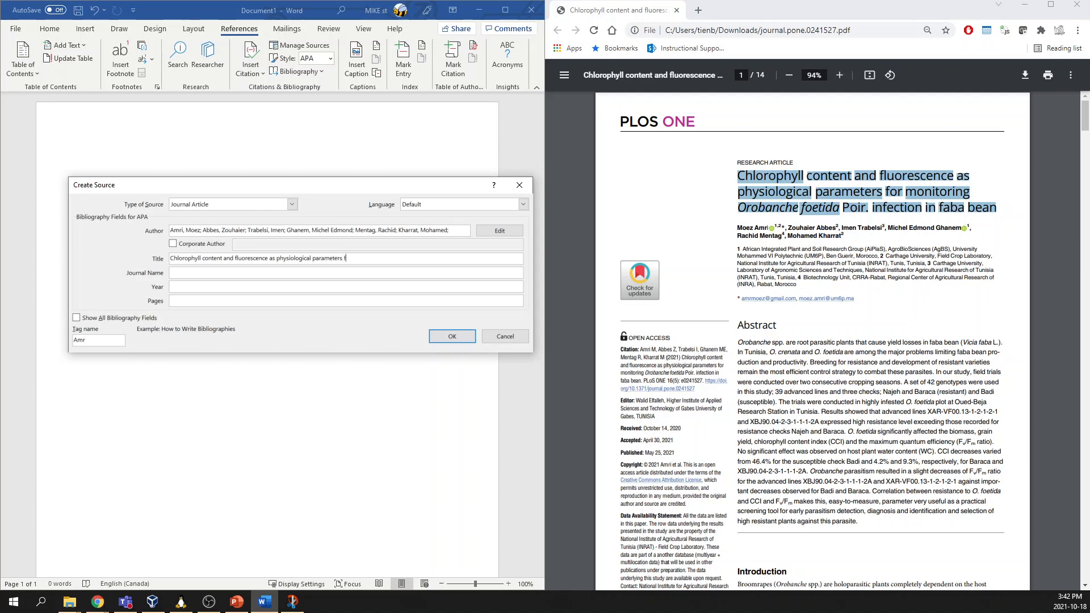
pyautogui.write('or monitoring Orobanche Foe')
pyautogui.press('BackSpace')
pyautogui.write('oetid')
pyautogui.write('a Poir. infection in fab')
pyautogui.write('ab')
pyautogui.write('bean')
pyautogui.press('Tab')
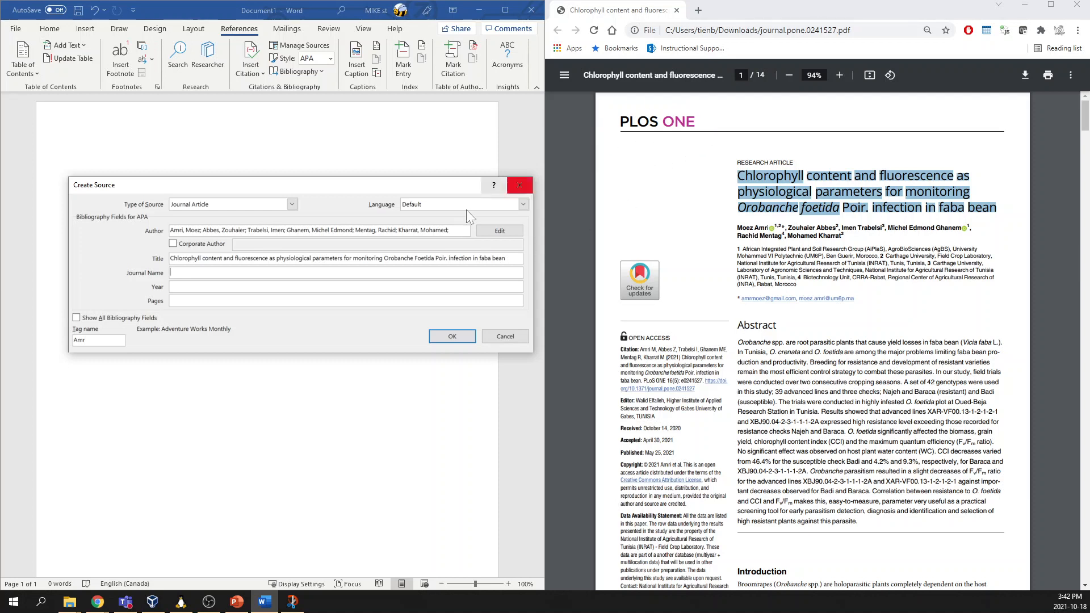
# Set the source's journal name to PLOS ONE and its year to 2021.
pyautogui.write('PLOS')
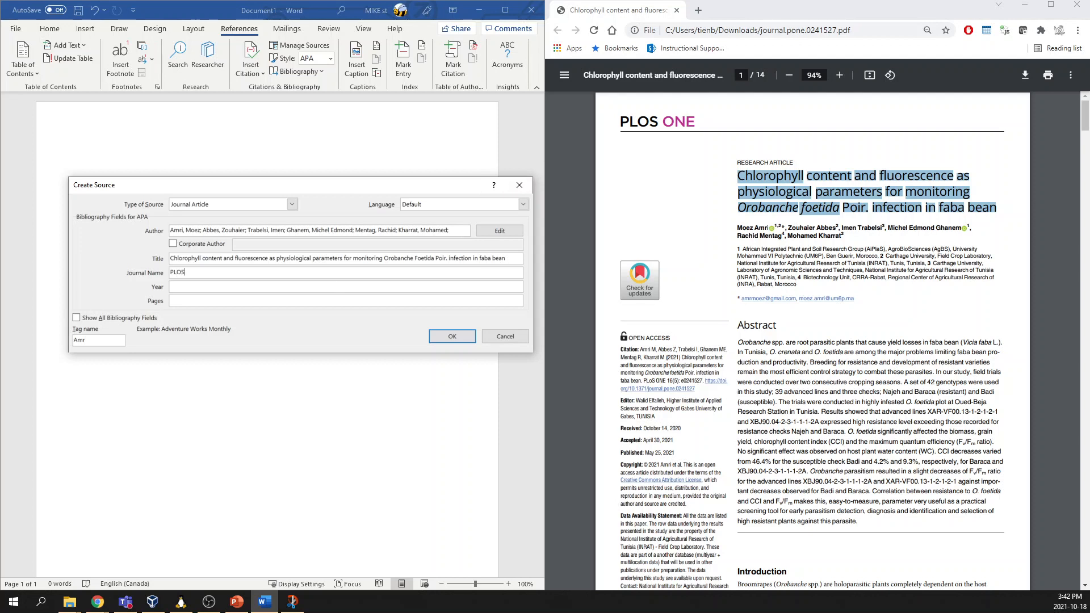
pyautogui.write(' ONE')
pyautogui.click(180, 287)
pyautogui.write('2021')
# Set the source's page range to 1-14, based on the article's page numbering, and show all bibliography fields.
pyautogui.scroll(-4, 813, 340)
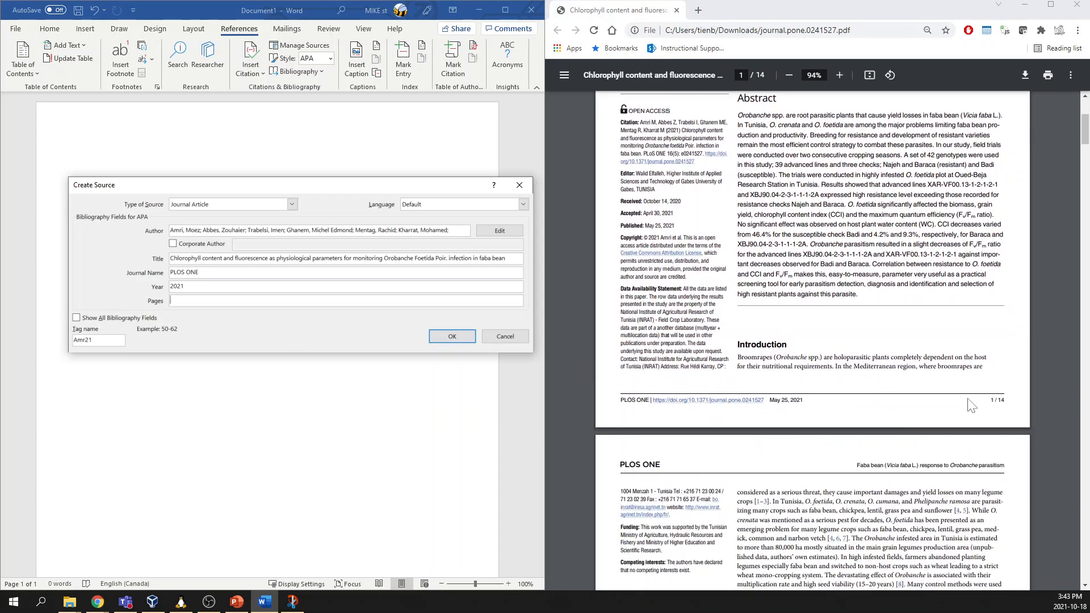
pyautogui.scroll(-3, 978, 408)
pyautogui.scroll(-3, 812, 341)
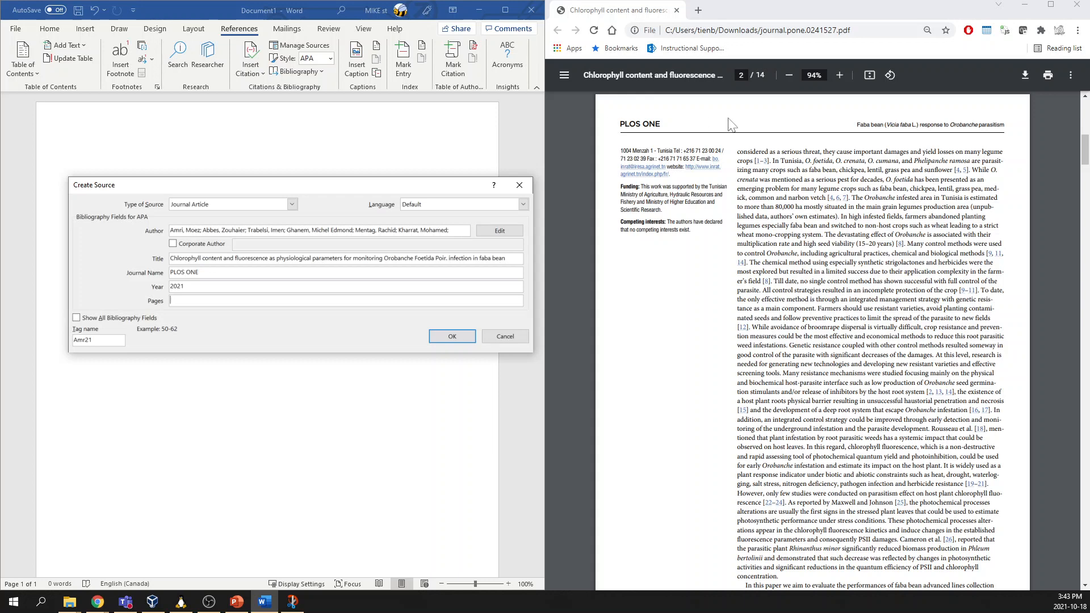
pyautogui.scroll(-3, 986, 477)
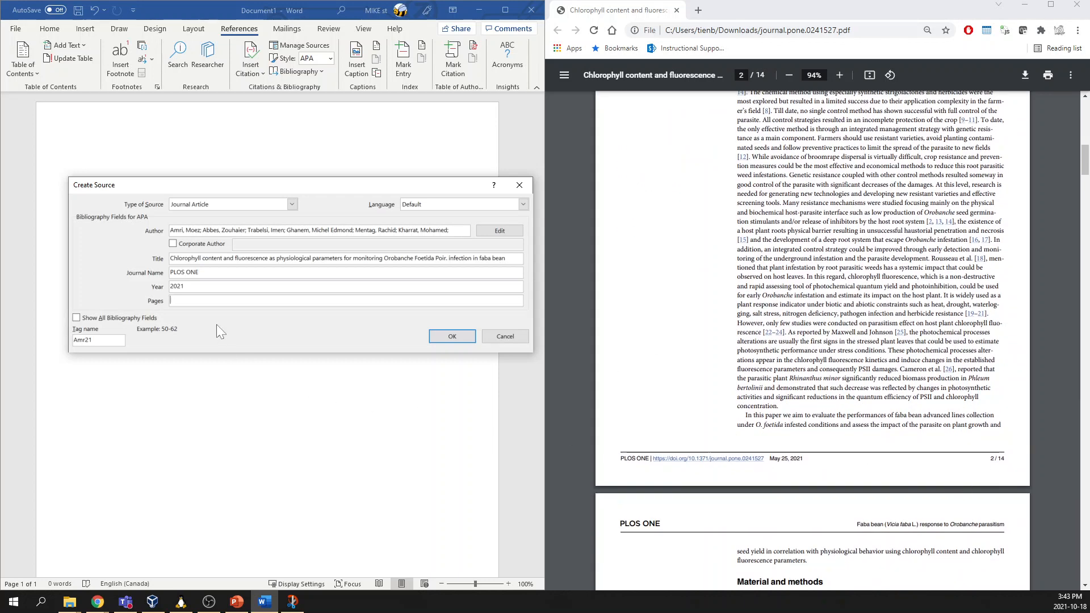
pyautogui.write('1-14')
pyautogui.scroll(10, 812, 340)
pyautogui.scroll(4, 812, 340)
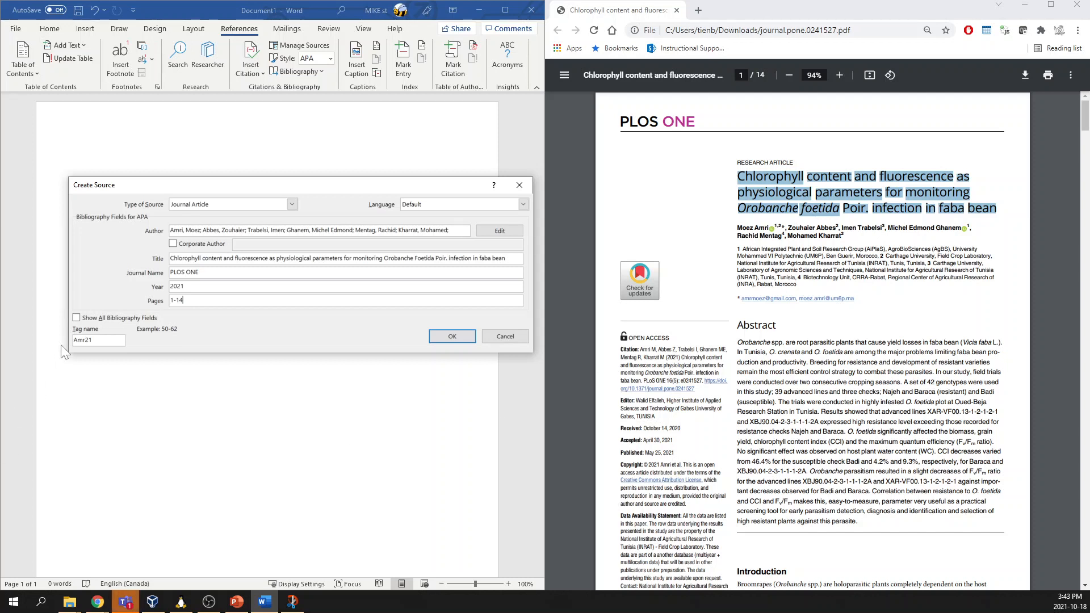
pyautogui.click(77, 318)
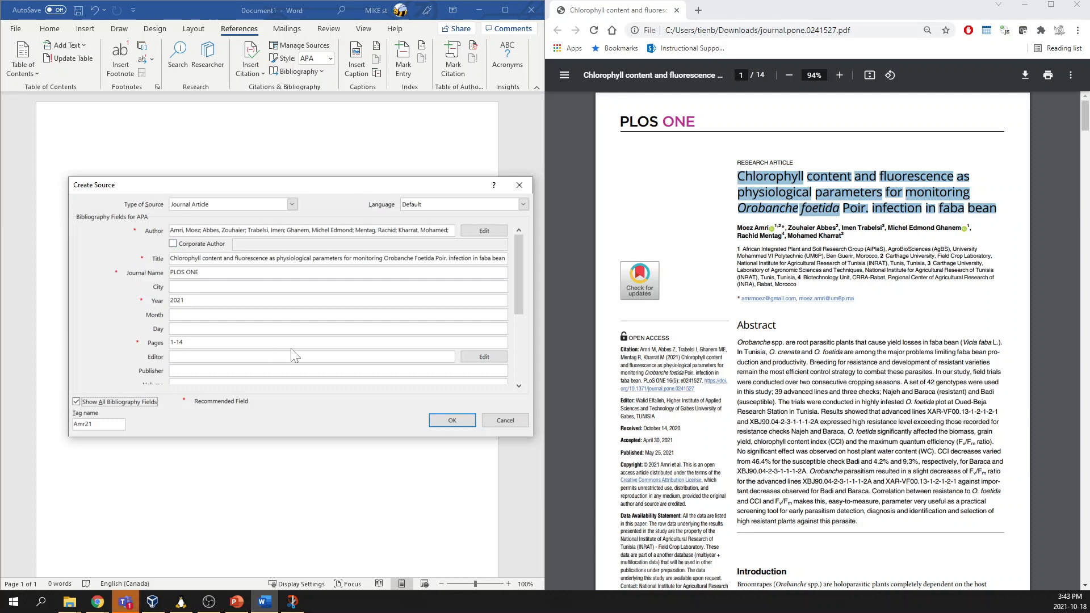
# Set the source's volume to 16 and its DOI to 10.1371.
pyautogui.moveTo(517, 286); pyautogui.dragTo(513, 365)
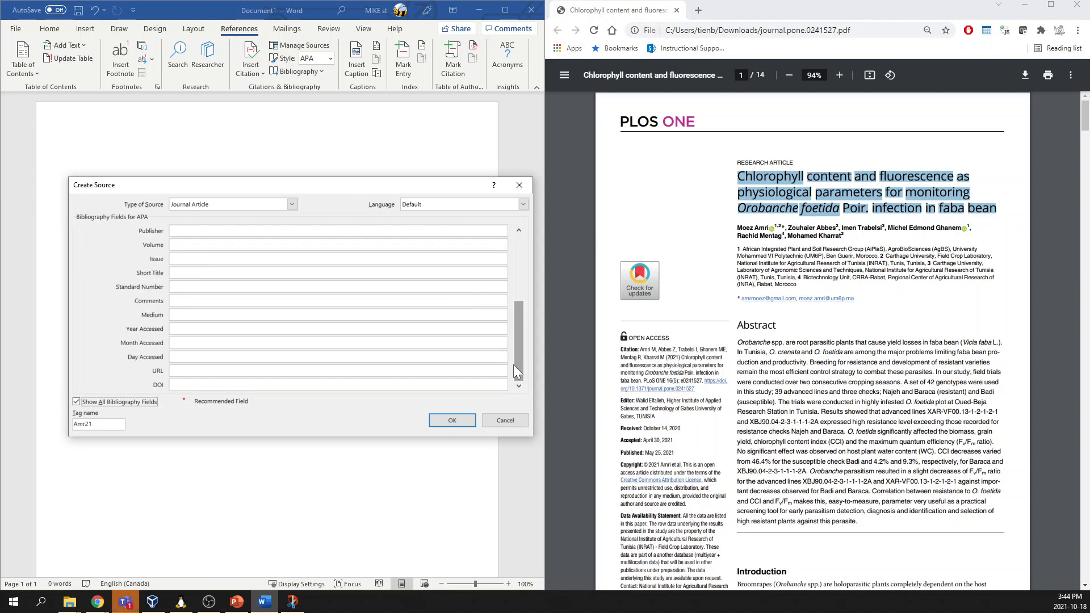
pyautogui.click(171, 245)
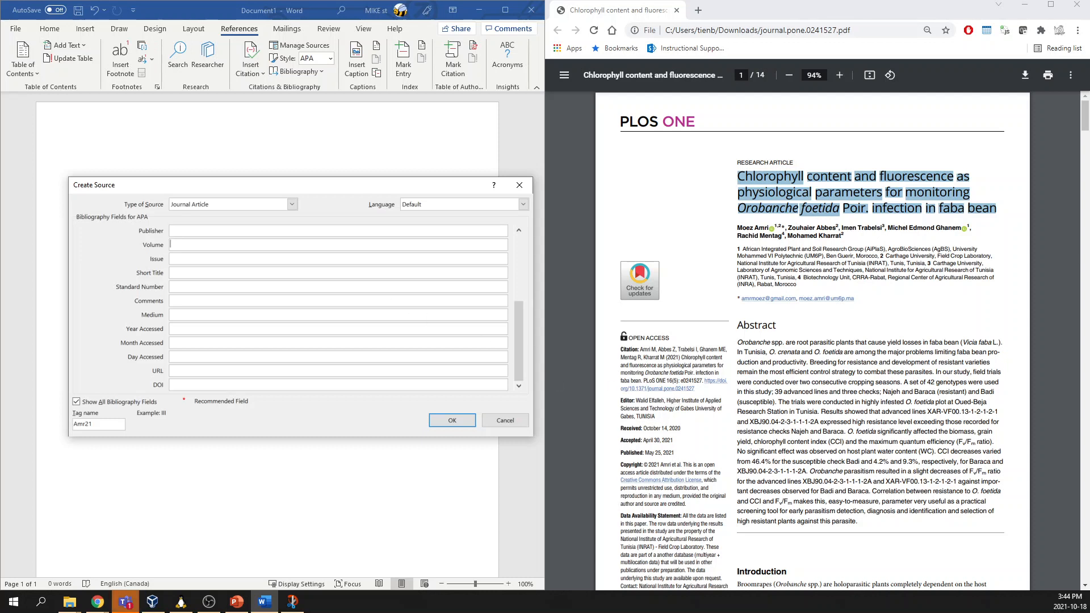
pyautogui.write('16')
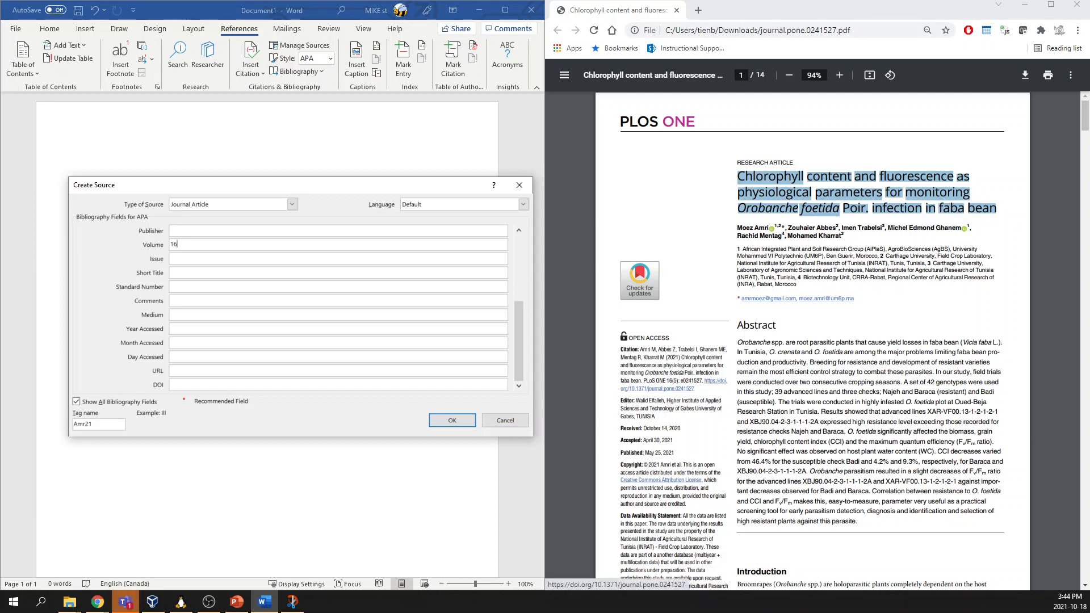
pyautogui.click(251, 387)
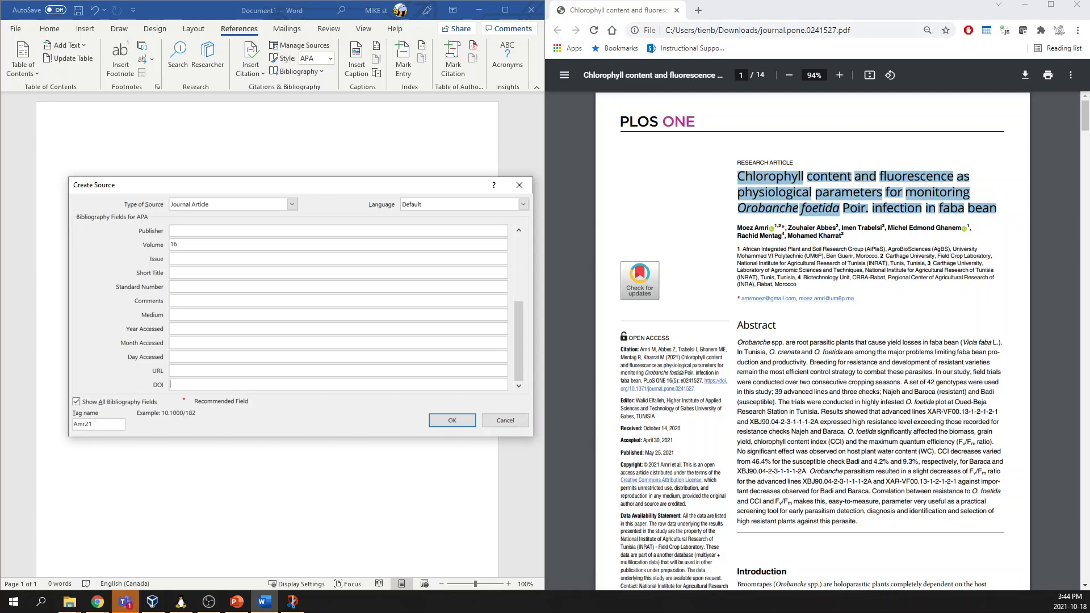
pyautogui.write('10.1371')
# Correct the journal name's capitalization to PLoS ONE and save the source, inserting its citation in the document.
pyautogui.moveTo(515, 367); pyautogui.dragTo(526, 273)
pyautogui.click(176, 272)
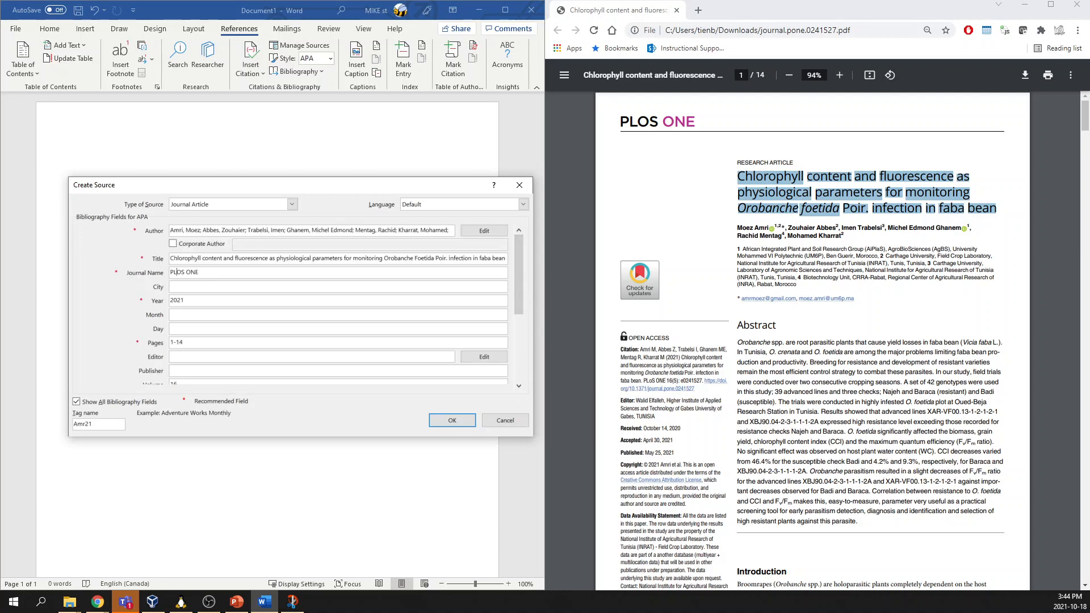
pyautogui.write('o')
pyautogui.click(446, 421)
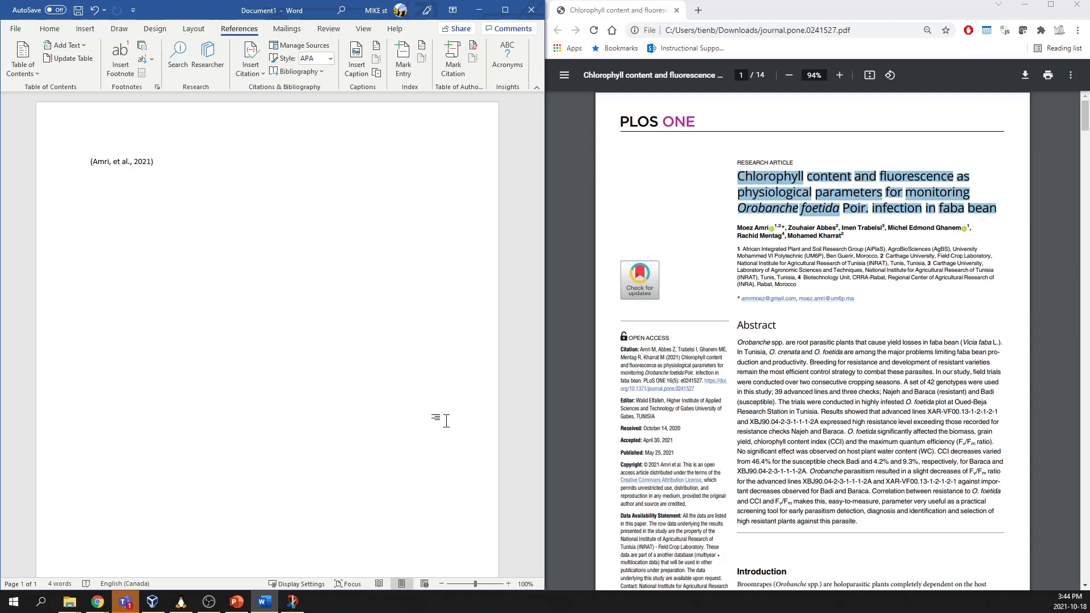
# Write "According to the journal article" in front of the inserted citation.
pyautogui.hotkey('shift', 'Home')
pyautogui.press('Left')
pyautogui.write('Accord to')
pyautogui.press('BackSpace')
pyautogui.press('BackSpace')
pyautogui.press('BackSpace')
pyautogui.write('ing th')
pyautogui.press('BackSpace')
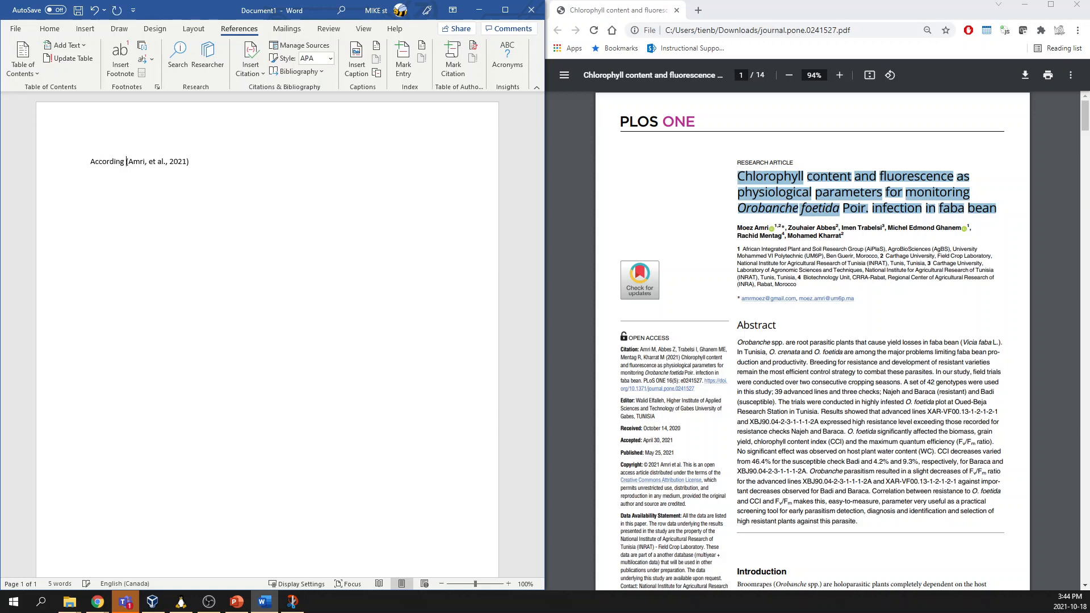
pyautogui.write('o the jounral')
pyautogui.press('BackSpace')
pyautogui.press('BackSpace')
pyautogui.press('BackSpace')
pyautogui.press('BackSpace')
pyautogui.write('rnal article')
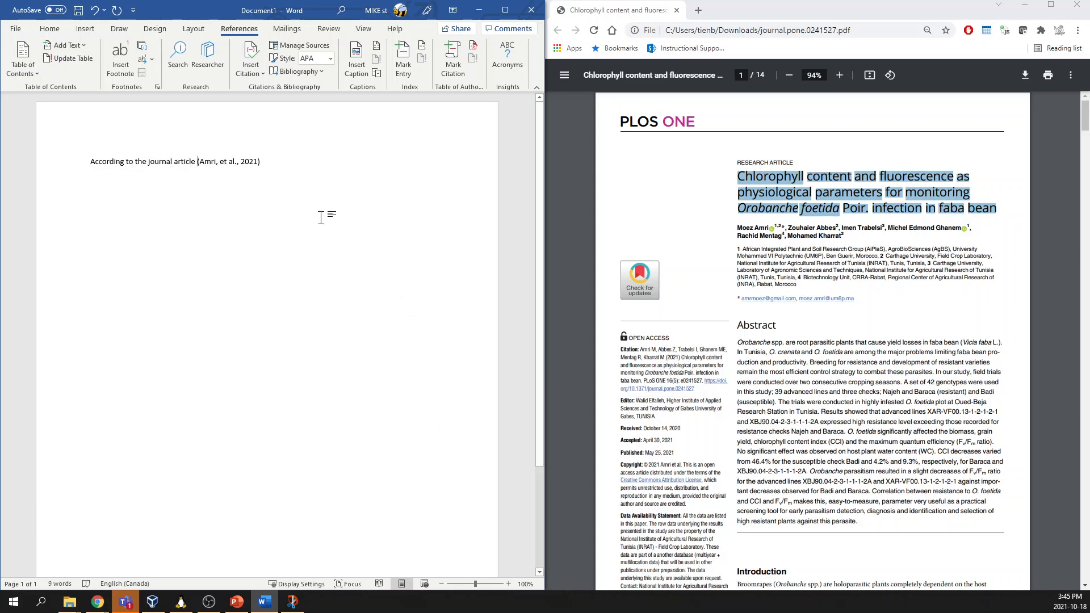
# Edit the in-text citation to add page number 2.
pyautogui.click(262, 162)
pyautogui.click(251, 162)
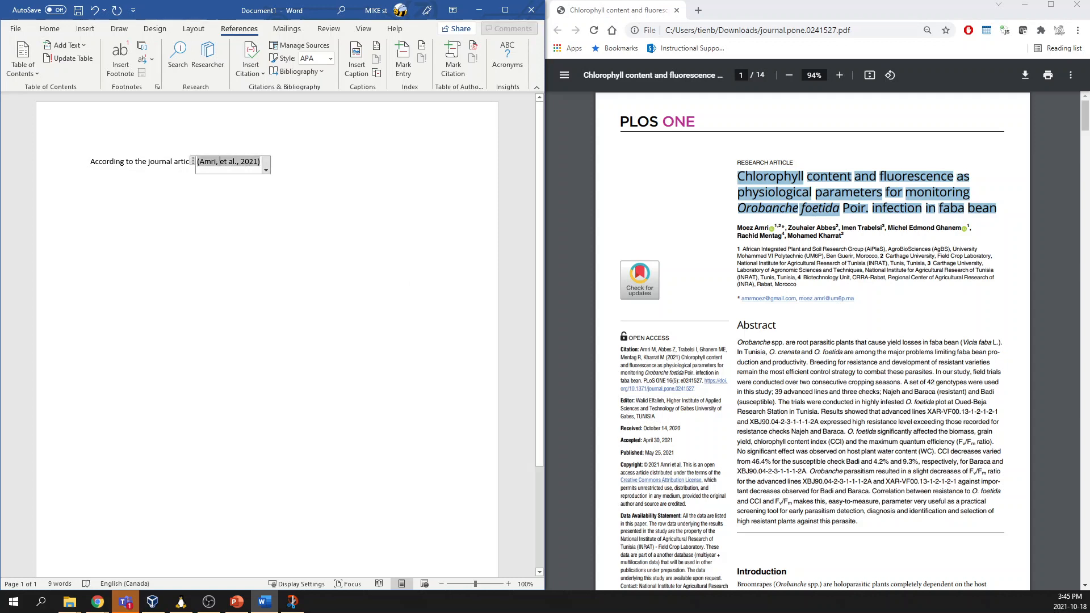
pyautogui.click(265, 171)
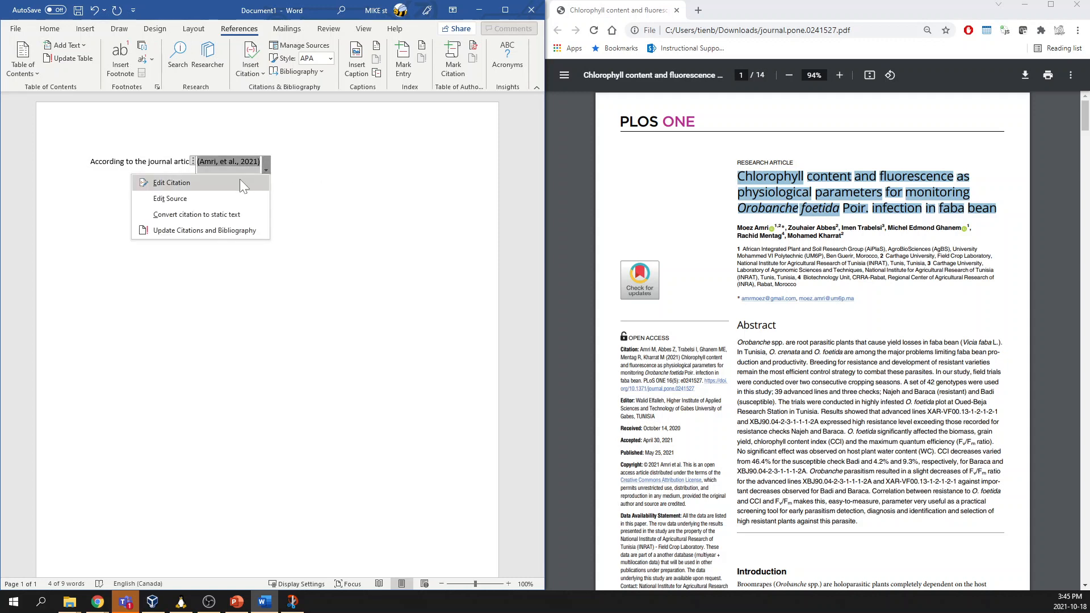
pyautogui.click(240, 181)
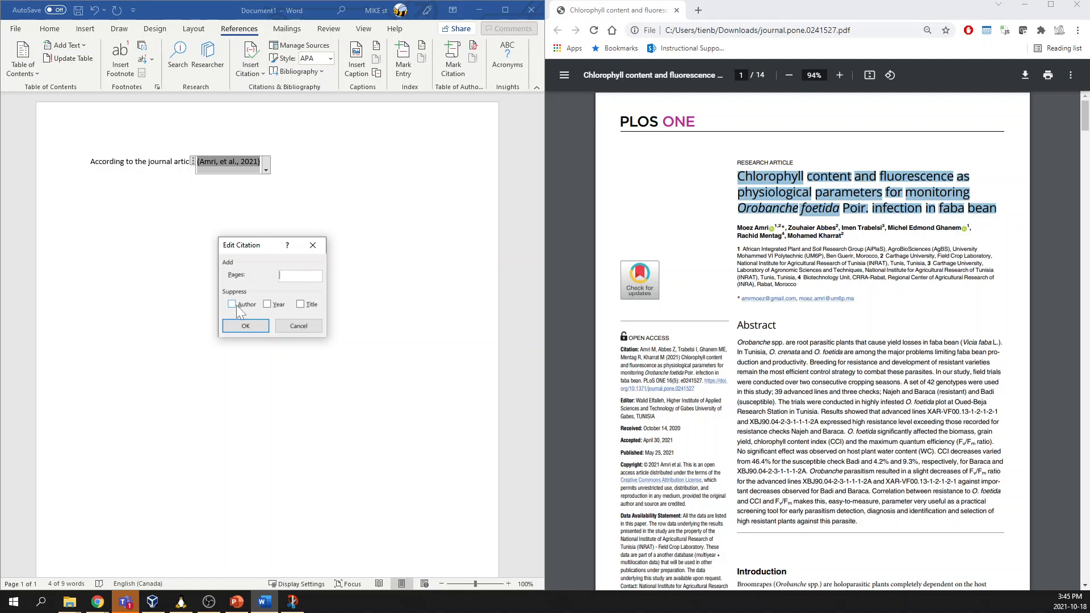
pyautogui.write('2')
pyautogui.click(261, 322)
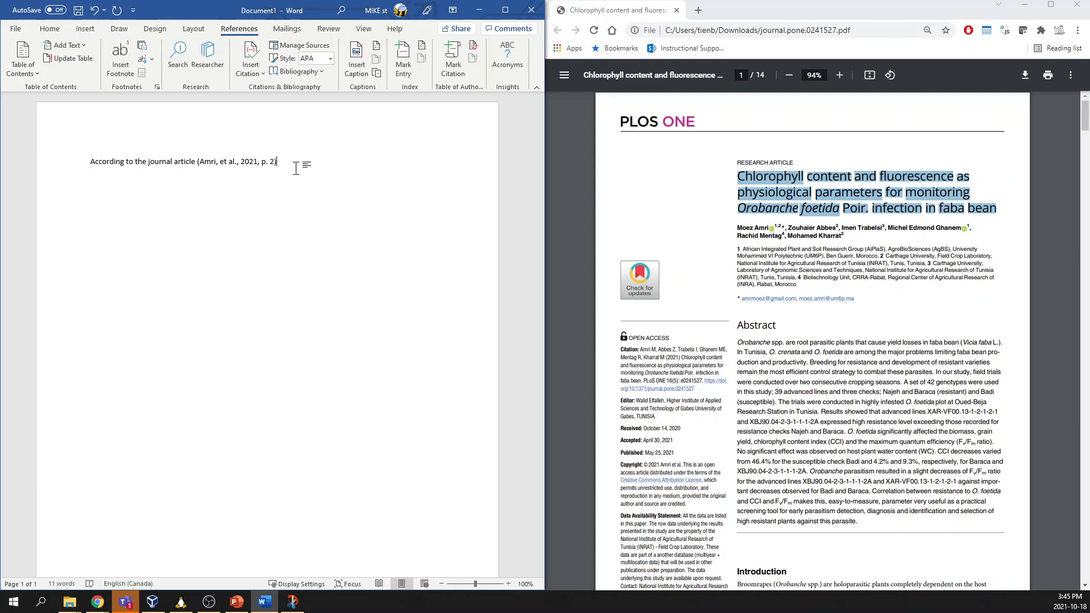
# Start a new page after the citation line and insert the built-in References bibliography there.
pyautogui.press('Return')
pyautogui.hotkey('ctrl', 'Return')
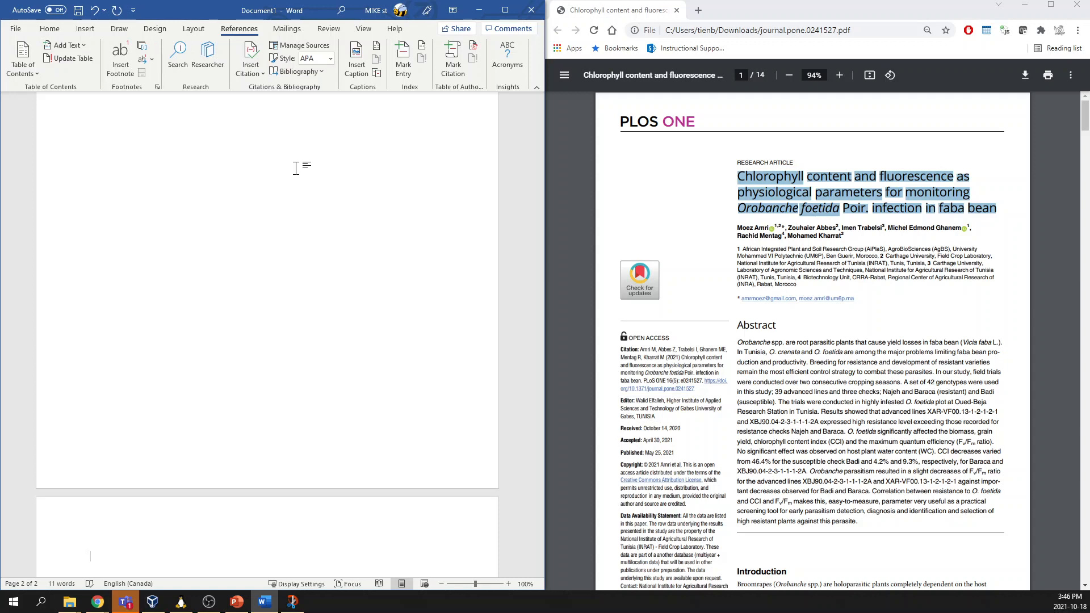
pyautogui.click(320, 73)
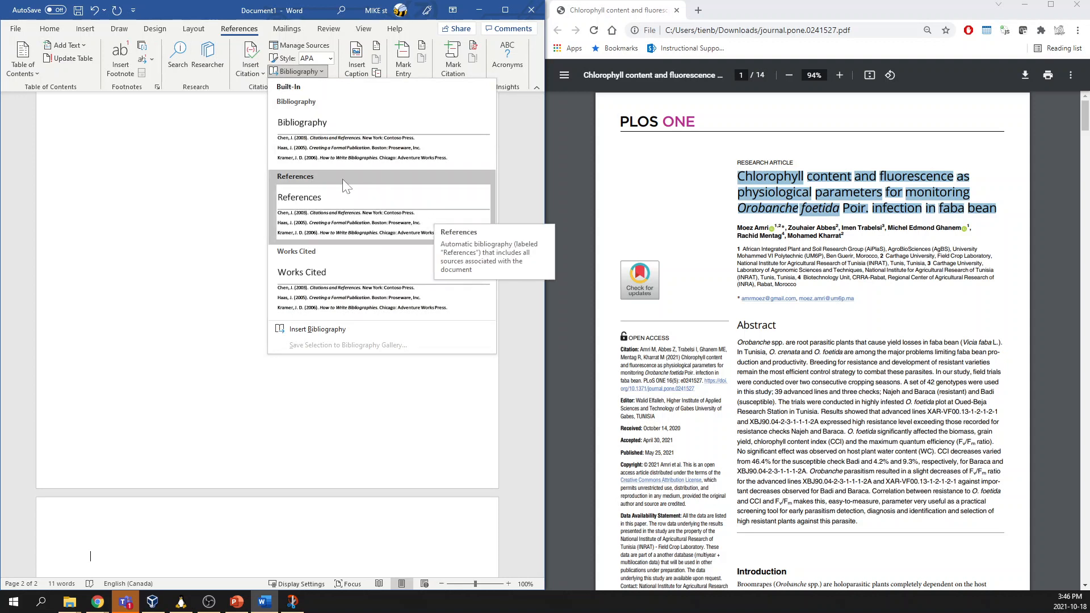
pyautogui.click(438, 209)
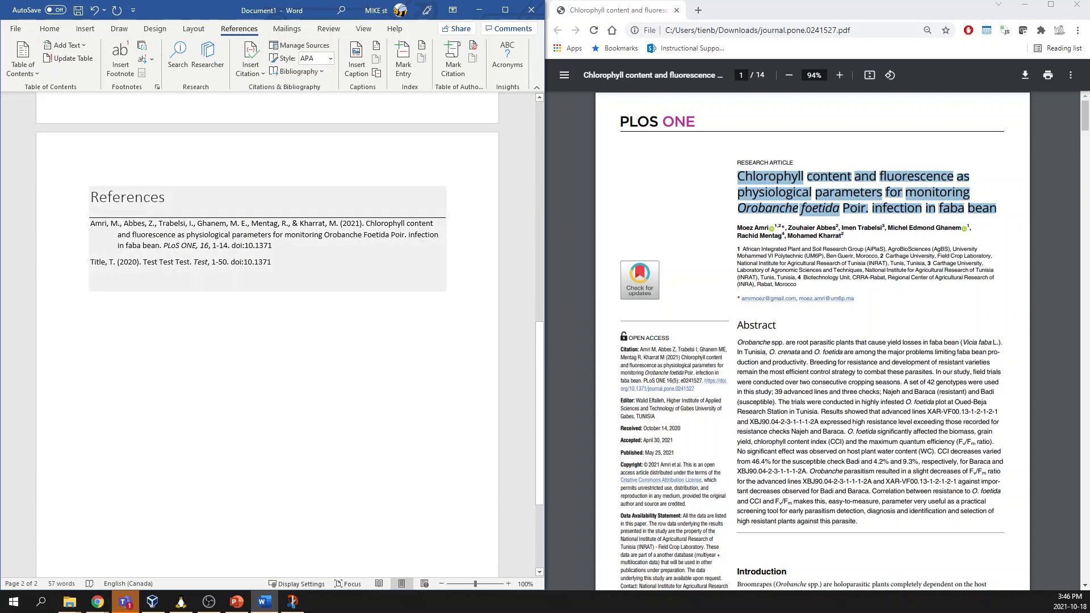
# Delete the 2020 "Test Test Test" entry from the reference list.
pyautogui.click(272, 263)
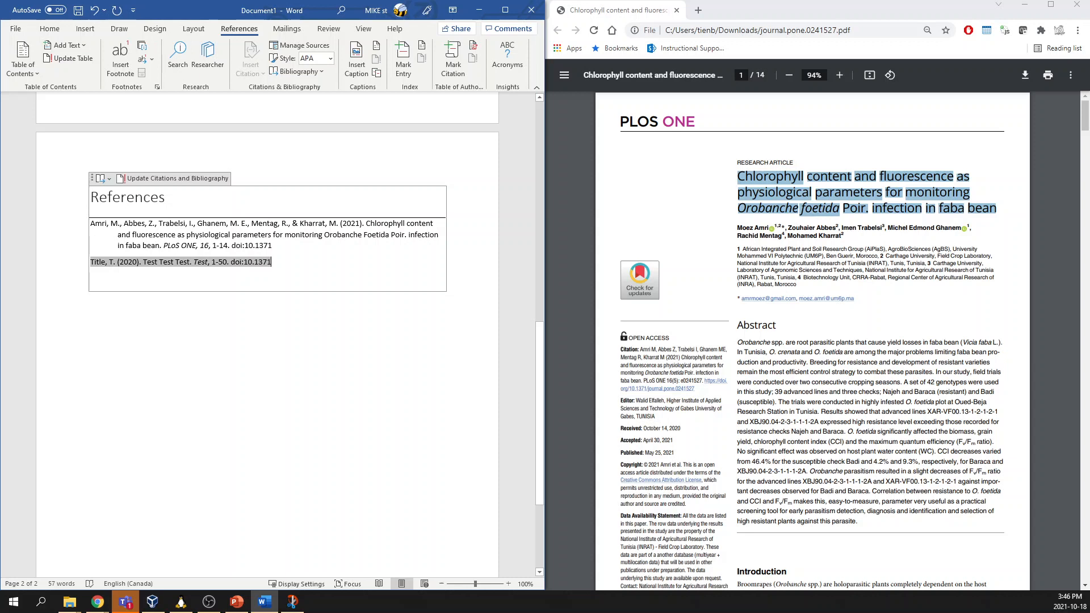
pyautogui.moveTo(307, 266); pyautogui.dragTo(79, 267)
pyautogui.click(290, 254)
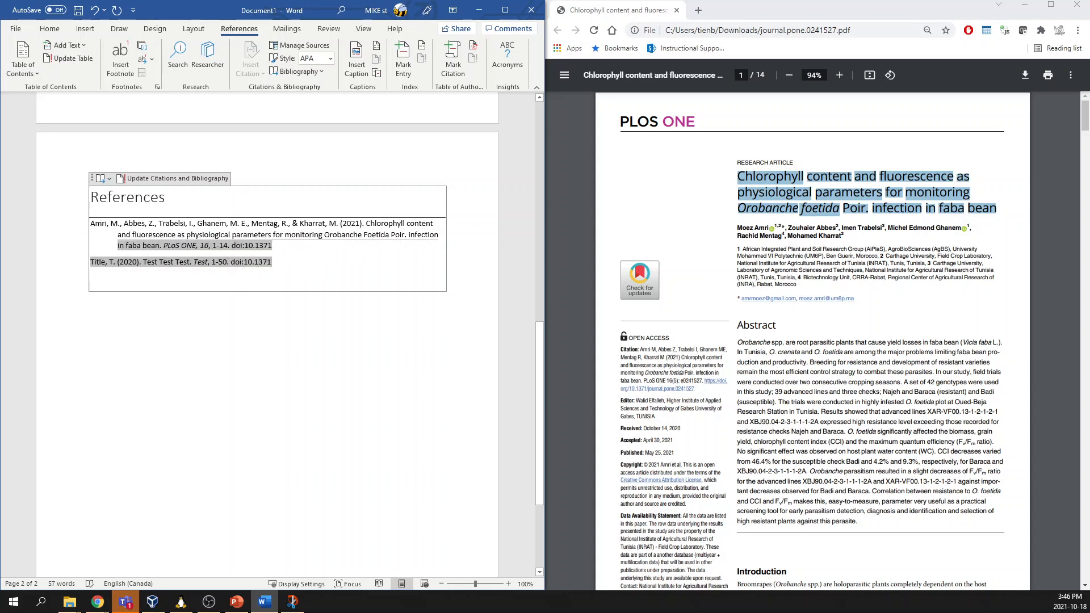
pyautogui.moveTo(273, 263); pyautogui.dragTo(90, 262)
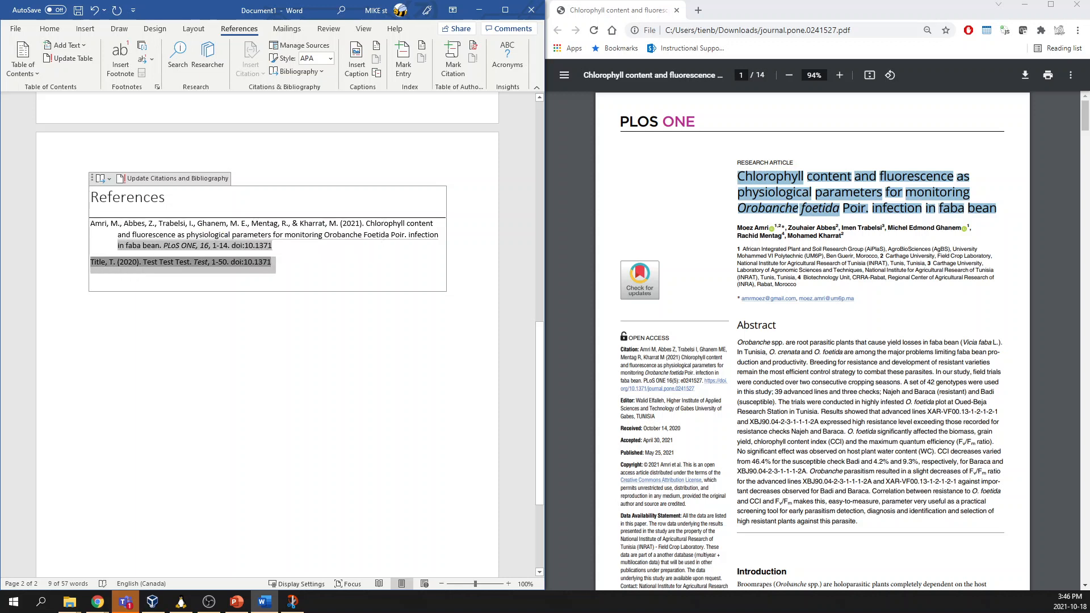
pyautogui.press('Delete')
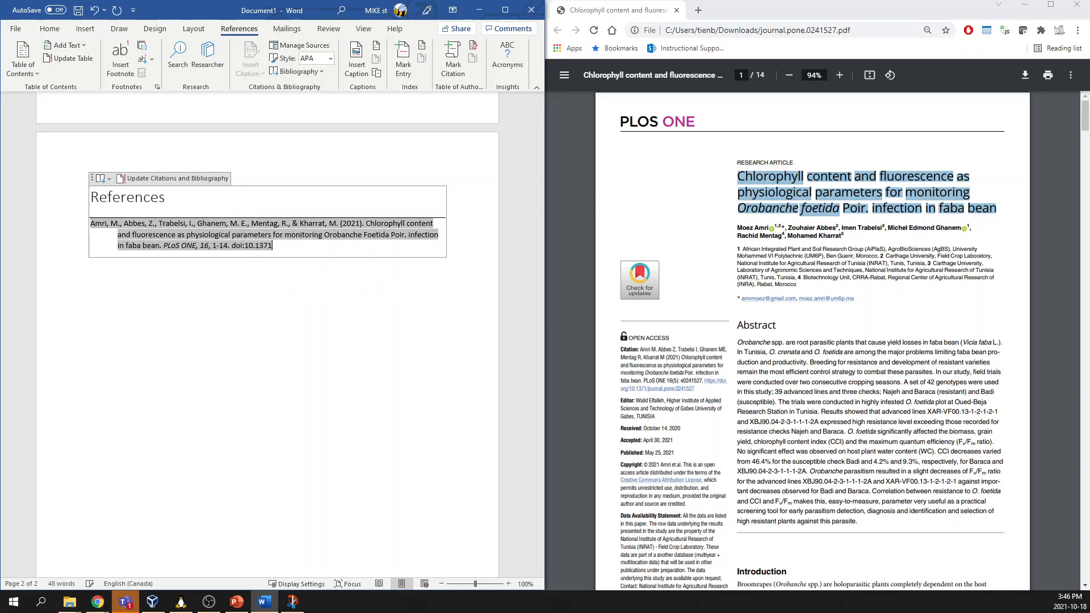
pyautogui.click(258, 318)
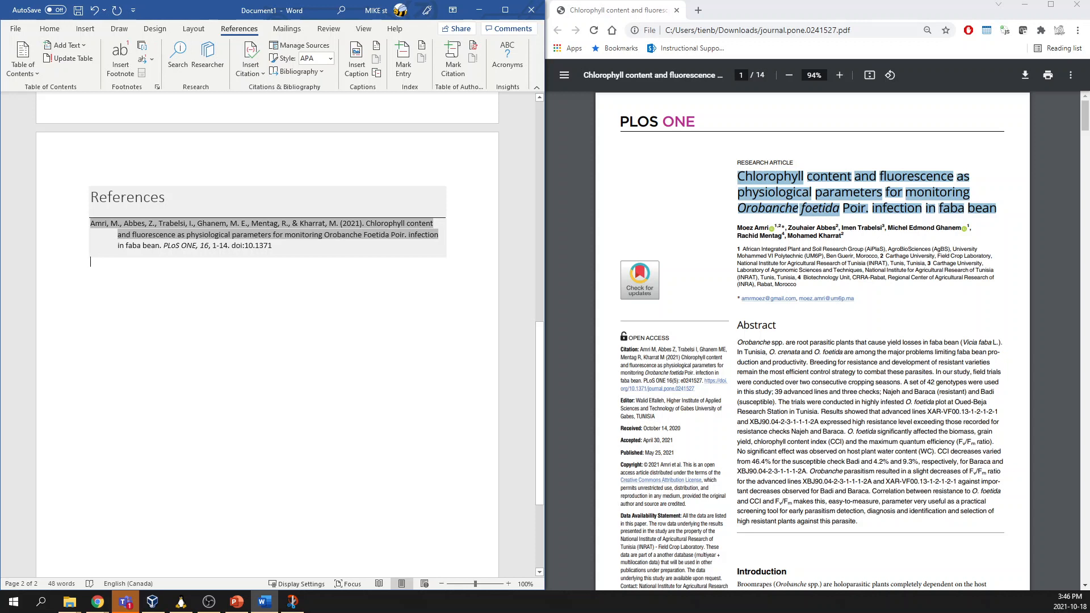
# Center the References heading above the reference list.
pyautogui.click(126, 197)
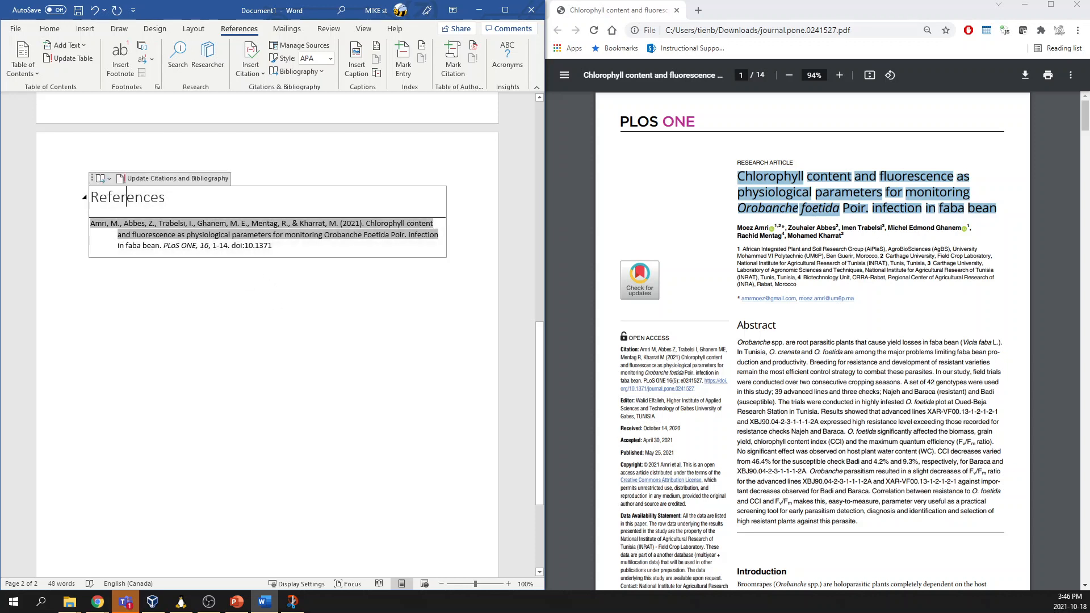
pyautogui.click(90, 197)
pyautogui.hotkey('ctrl', 'e')
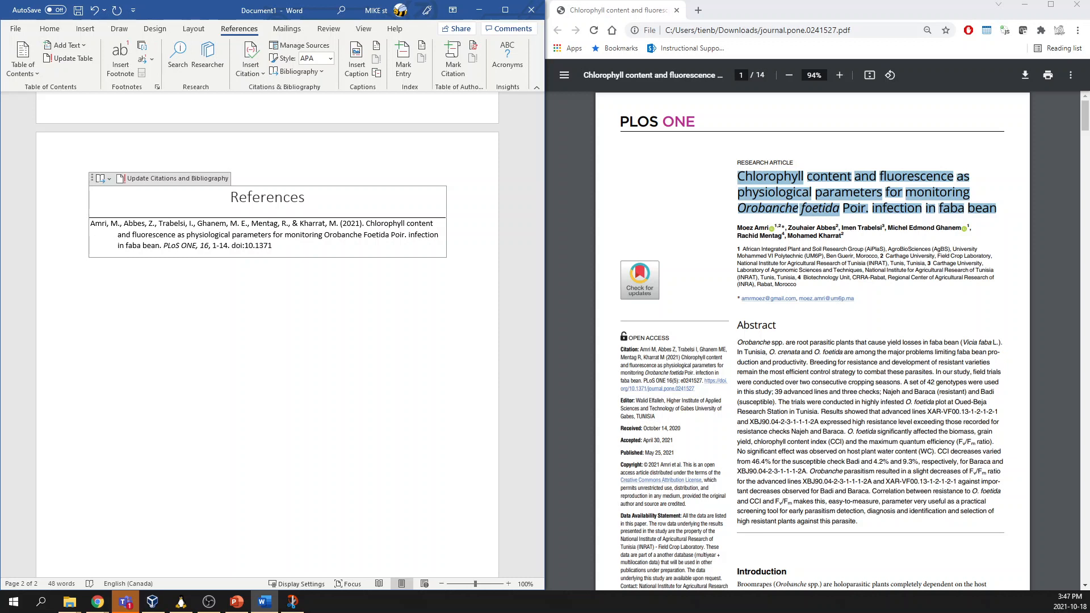
pyautogui.click(91, 262)
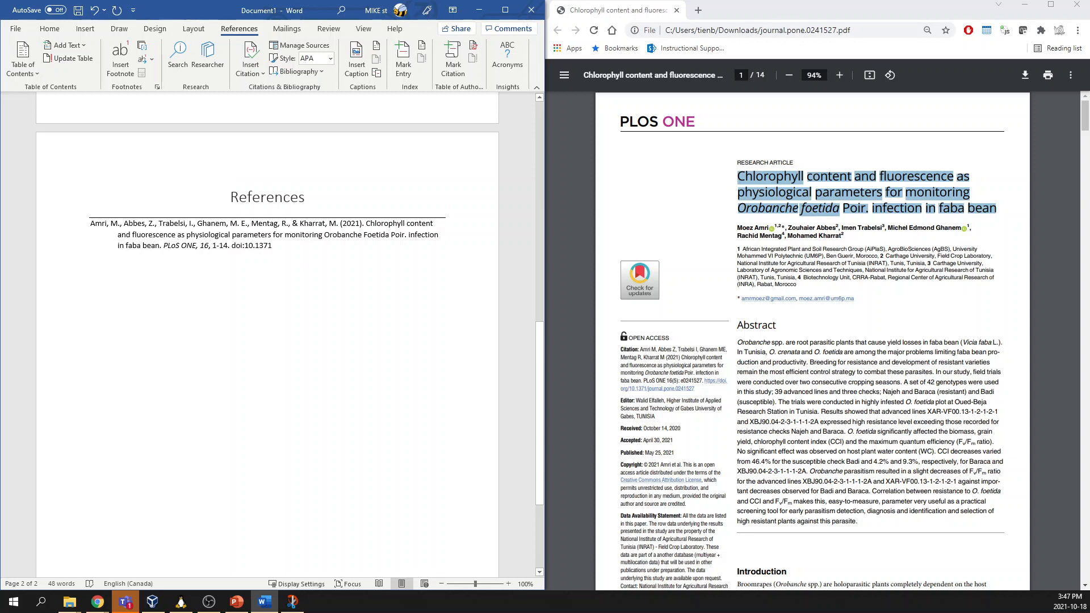